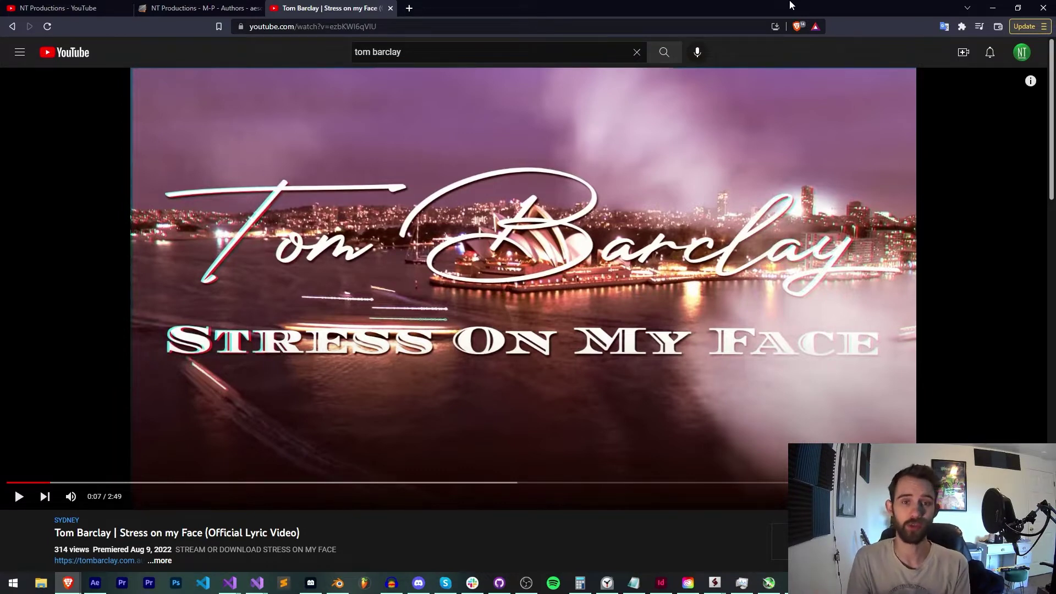
Switch to After Effects and shift the Lyre window slightly over the composition.
{"action": "left_click", "coordinate": [95, 582]}
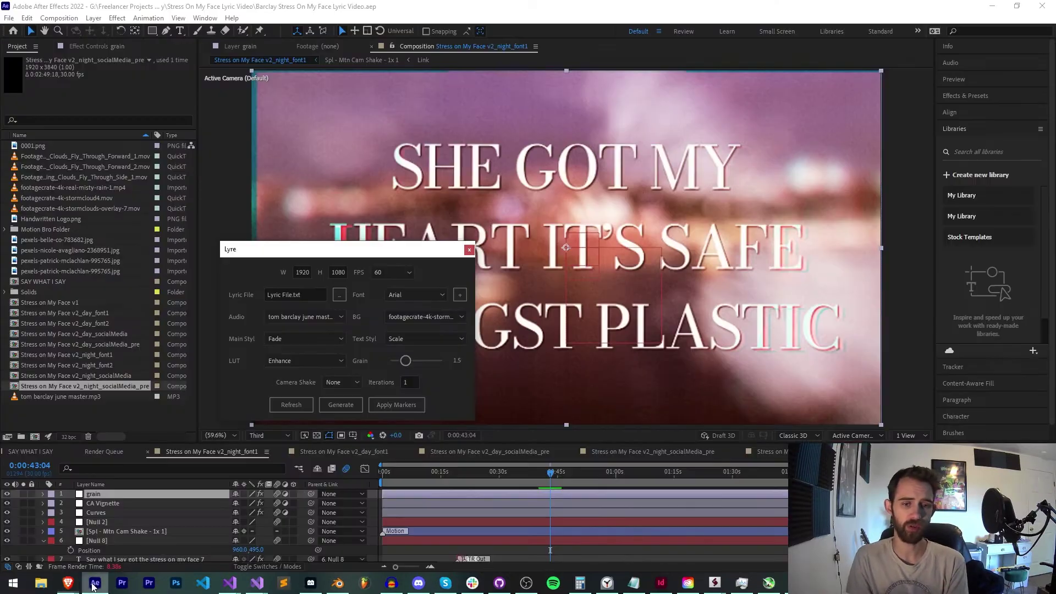
{"action": "left_click_drag", "start_coordinate": [313, 253], "coordinate": [257, 257]}
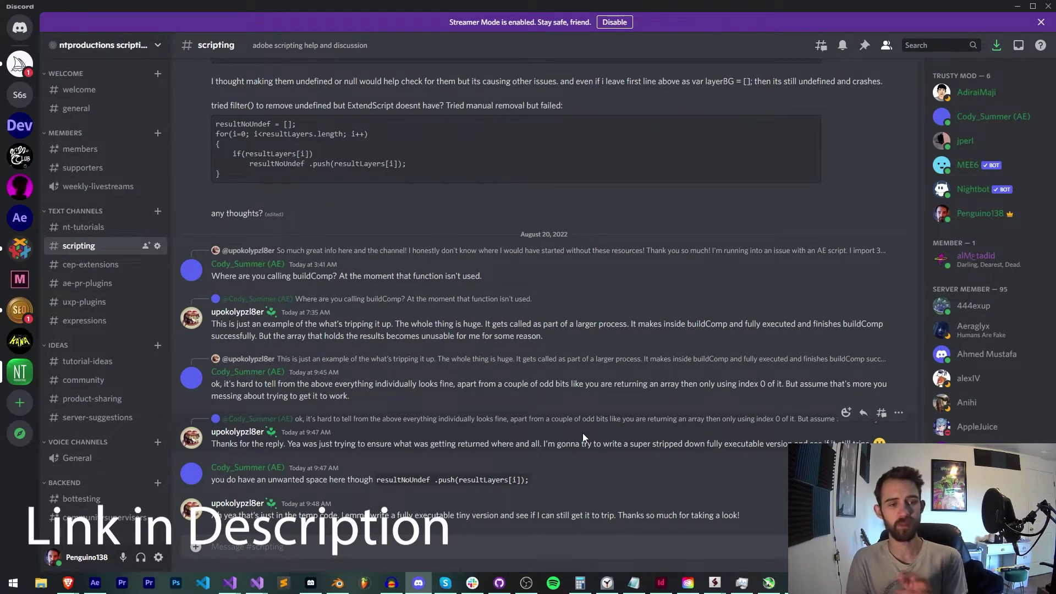
Switch to the browser and look through the NT Productions channel membership perks and the aescripts author page.
{"action": "mouse_move", "coordinate": [77, 582]}
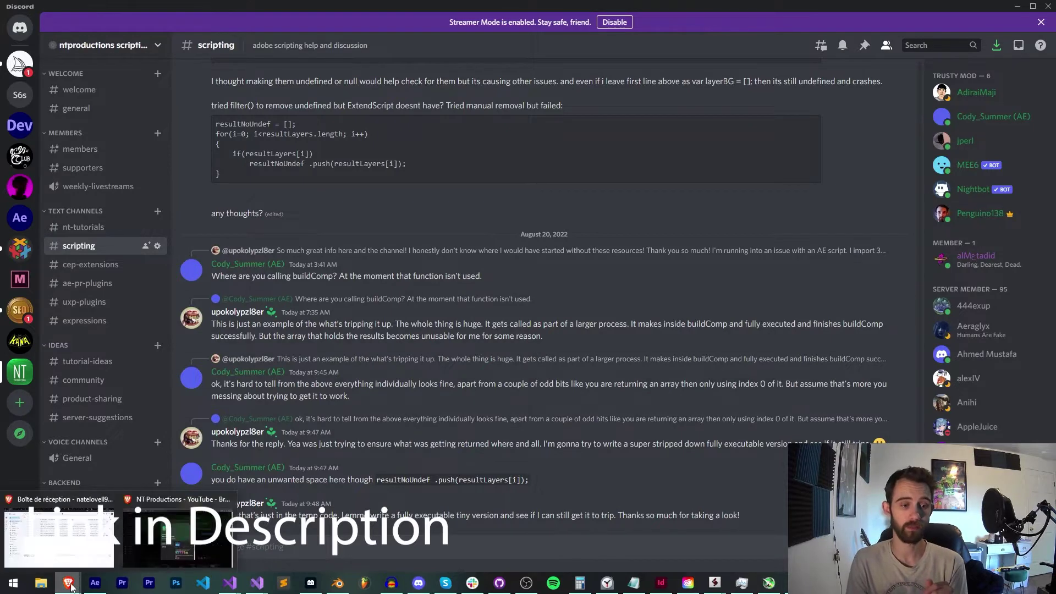
{"action": "left_click", "coordinate": [177, 531]}
{"action": "scroll", "coordinate": [487, 327], "scroll_direction": "up", "scroll_amount": 1}
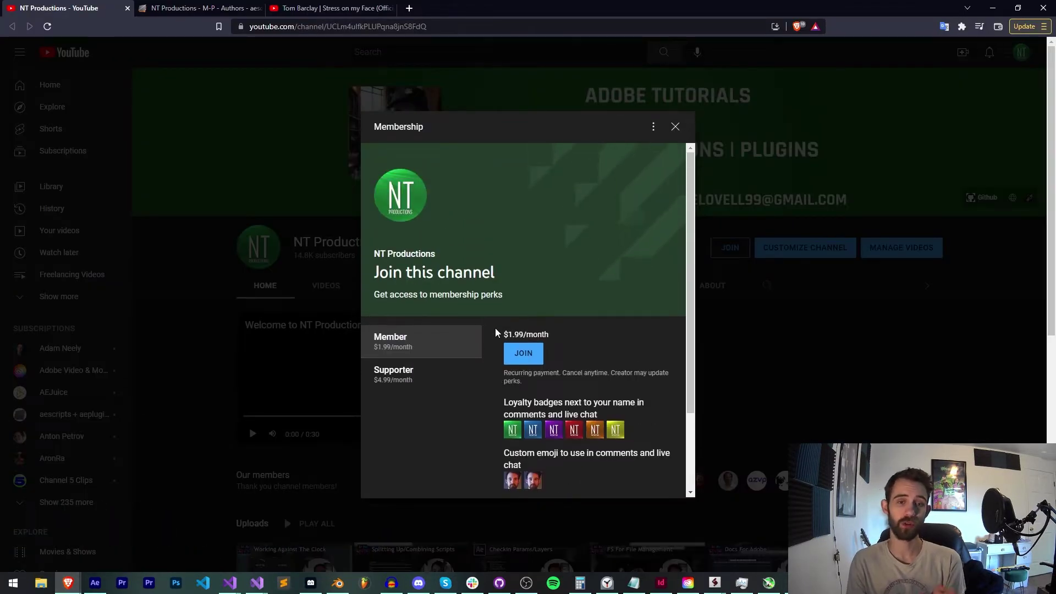
{"action": "scroll", "coordinate": [558, 385], "scroll_direction": "down", "scroll_amount": 1}
{"action": "scroll", "coordinate": [572, 381], "scroll_direction": "down", "scroll_amount": 1}
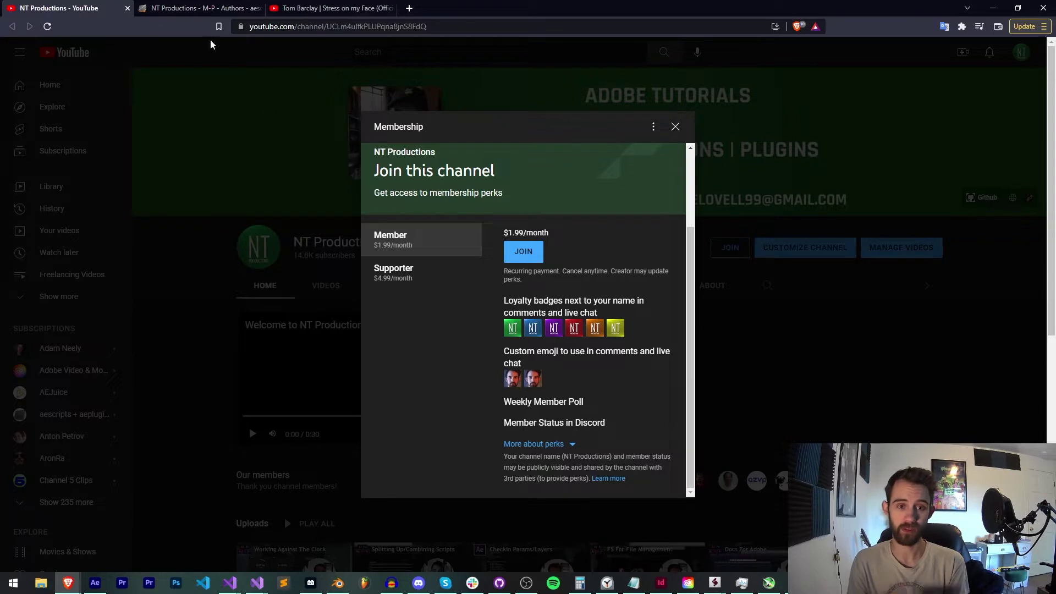
{"action": "left_click", "coordinate": [220, 7]}
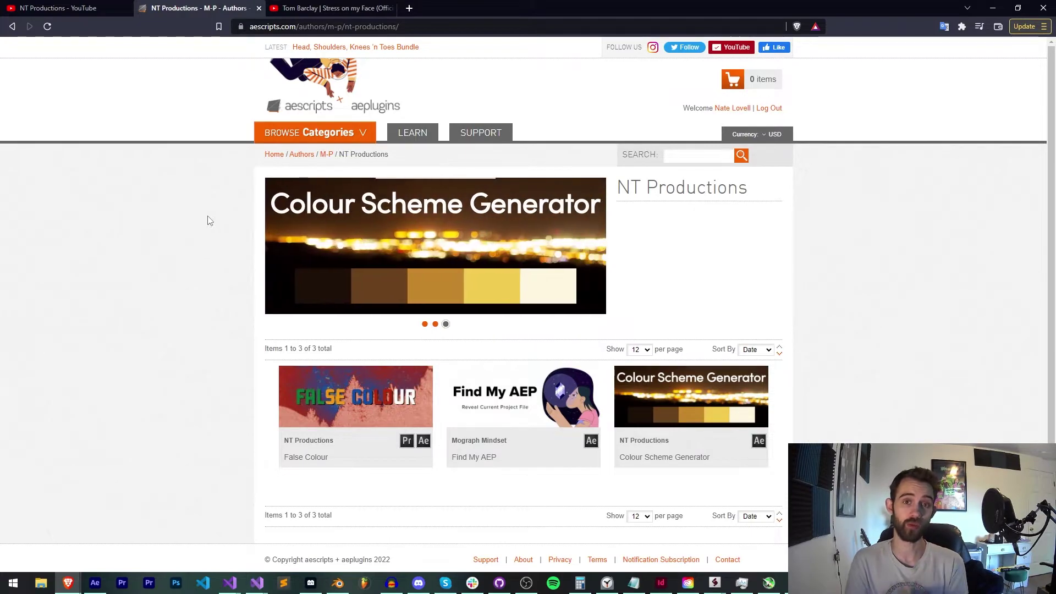
{"action": "key", "text": "ctrl+Tab"}
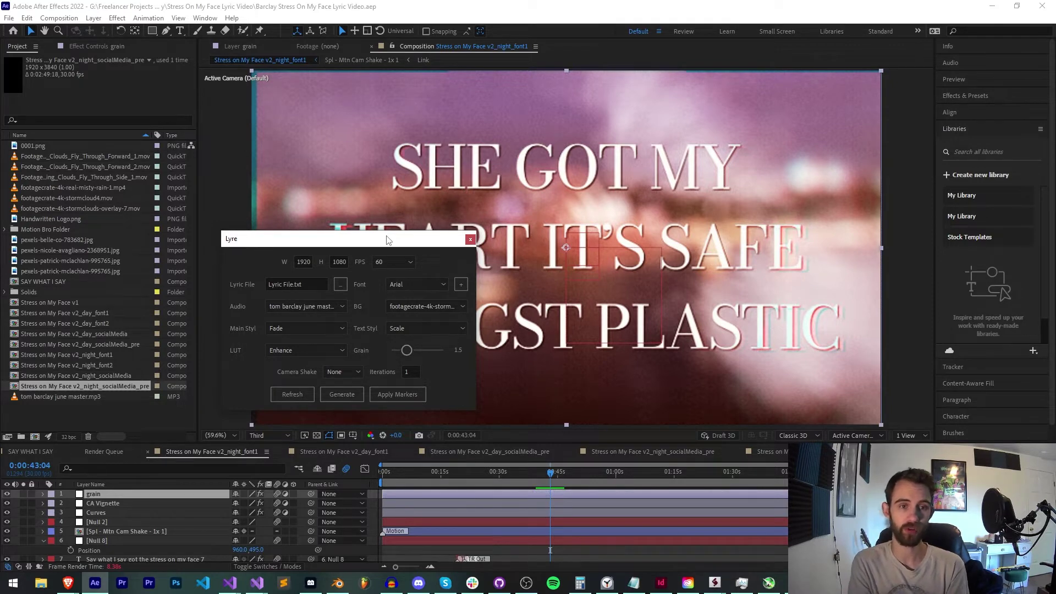
{"action": "left_click_drag", "start_coordinate": [387, 240], "coordinate": [365, 275]}
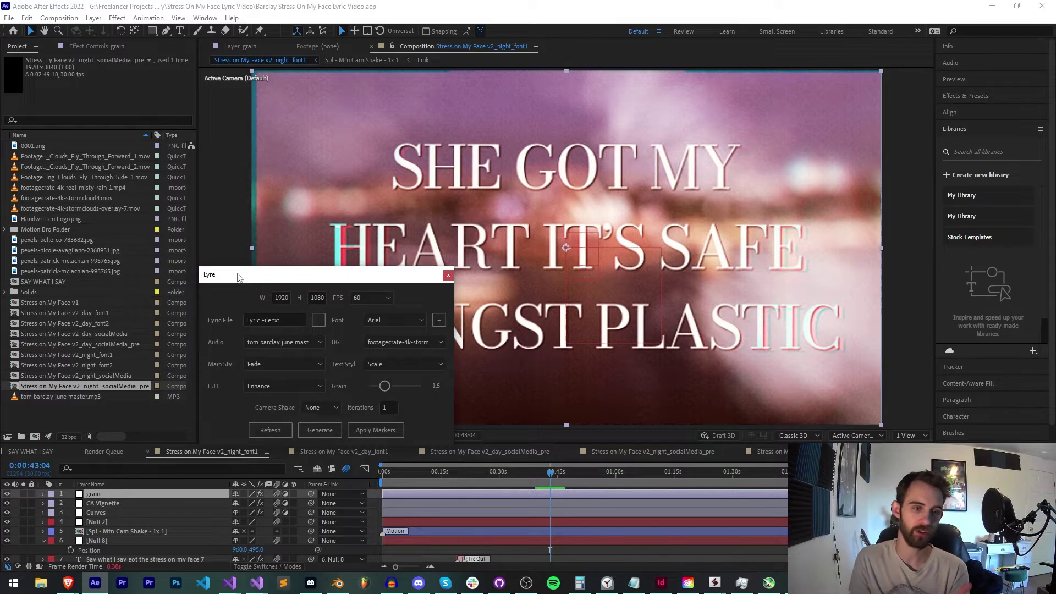
{"action": "mouse_move", "coordinate": [239, 277]}
{"action": "left_mouse_down"}
{"action": "mouse_move", "coordinate": [232, 262]}
{"action": "mouse_move", "coordinate": [239, 273]}
{"action": "left_mouse_up"}
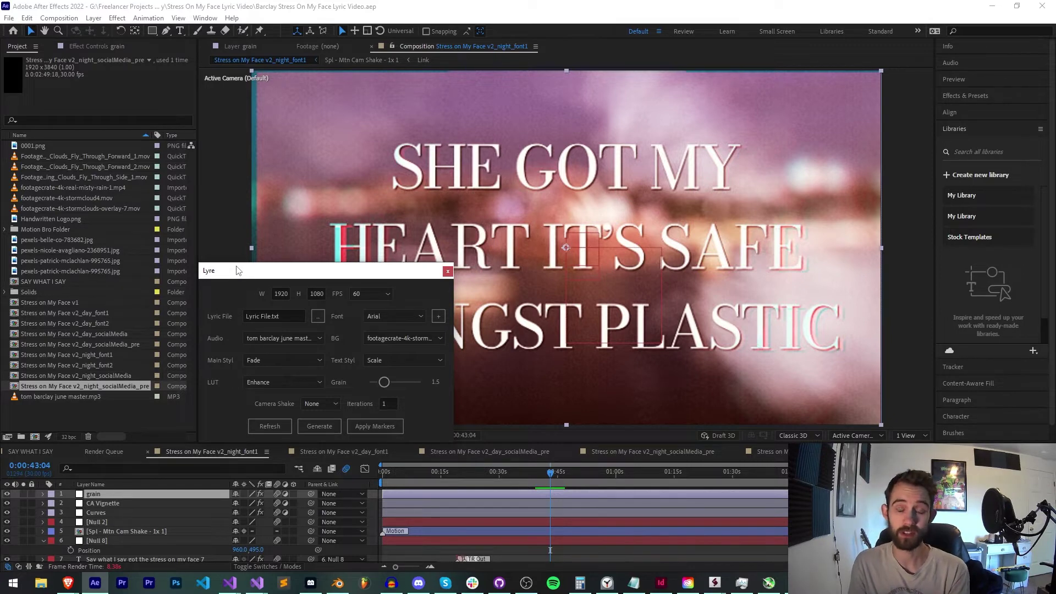
{"action": "left_click_drag", "start_coordinate": [238, 270], "coordinate": [307, 272]}
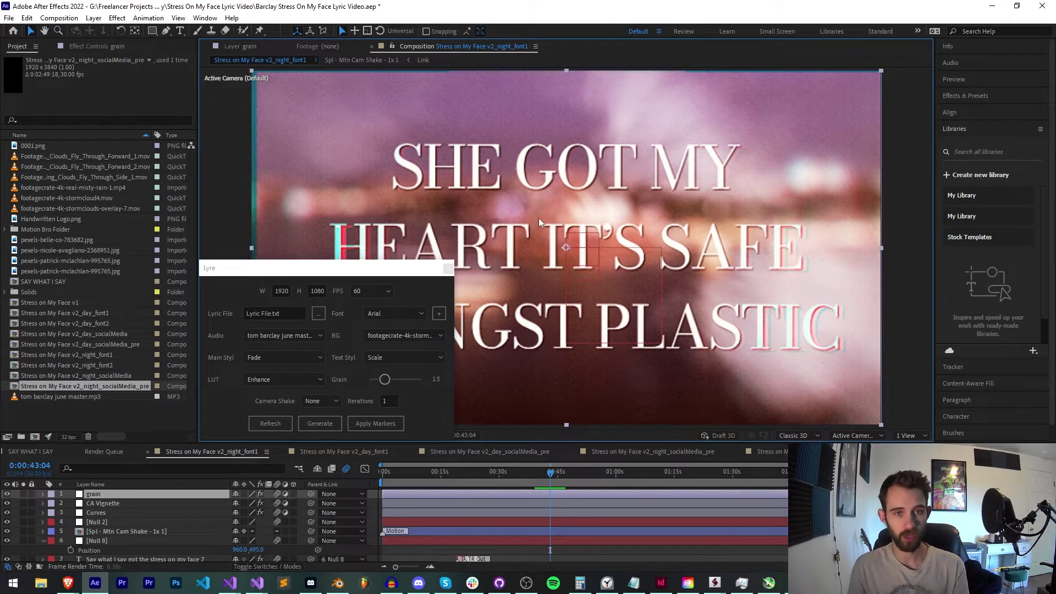
{"action": "left_click_drag", "start_coordinate": [382, 273], "coordinate": [382, 275]}
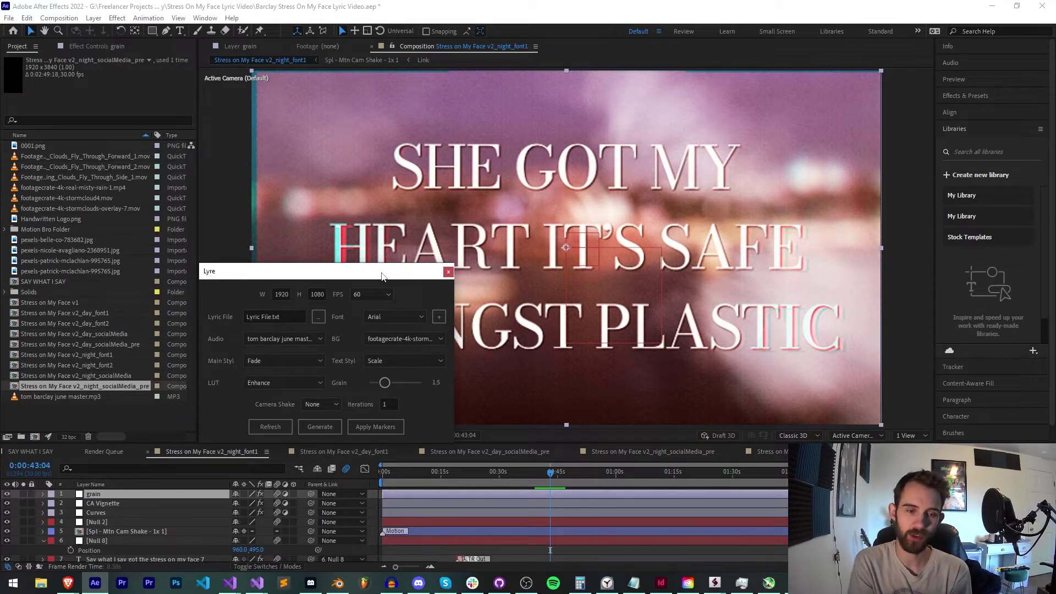
Set the number of iterations in the Lyre window to 100.
{"action": "left_click", "coordinate": [388, 404]}
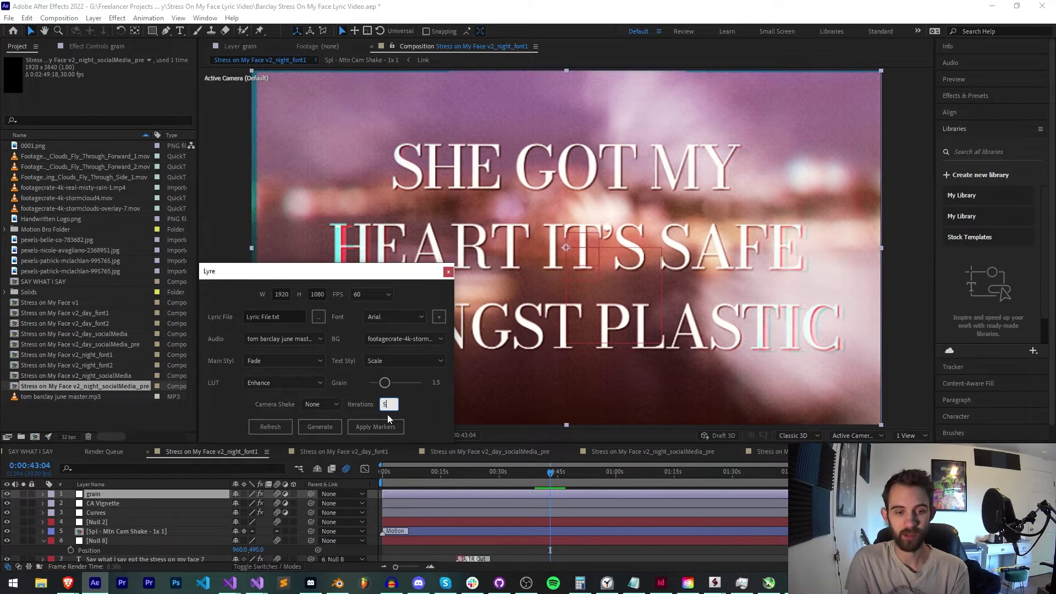
{"action": "double_click", "coordinate": [386, 404]}
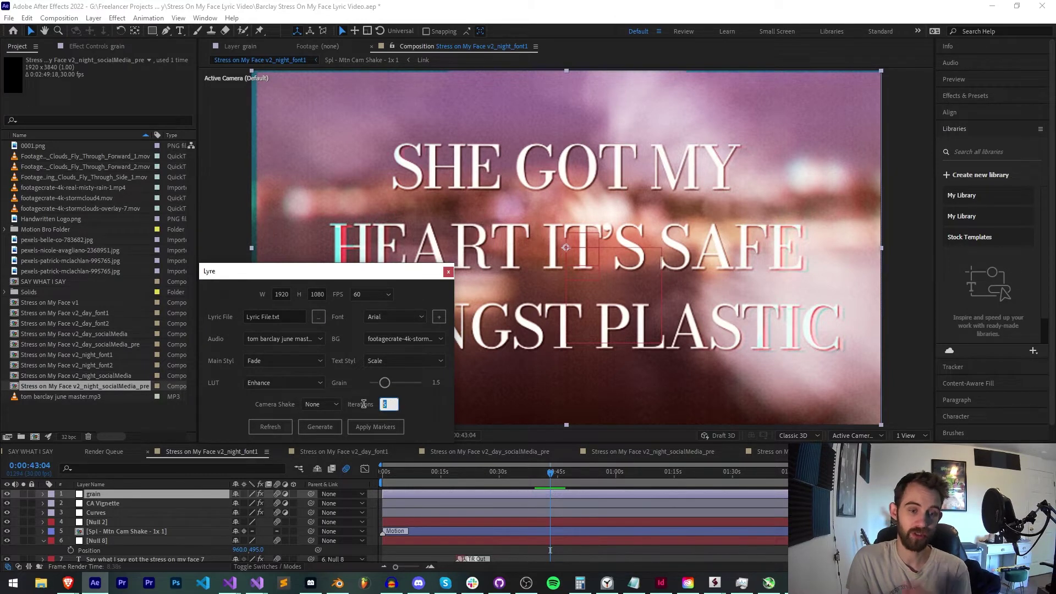
{"action": "type", "text": "100"}
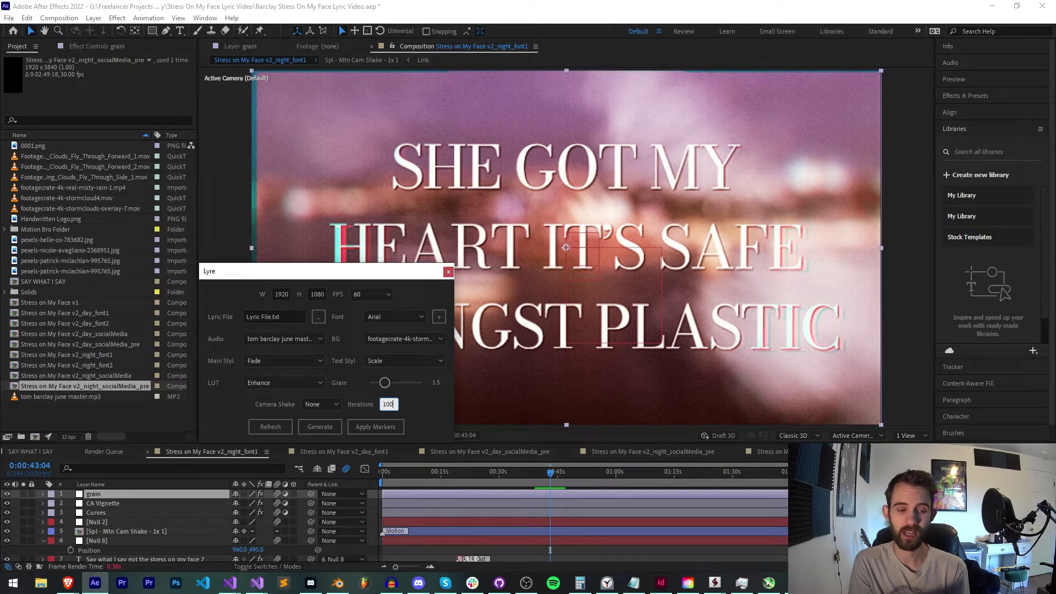
Look through the whole layer stack of the Stress on My Face v2_night_font1 composition.
{"action": "scroll", "coordinate": [147, 533], "scroll_direction": "down", "scroll_amount": 20}
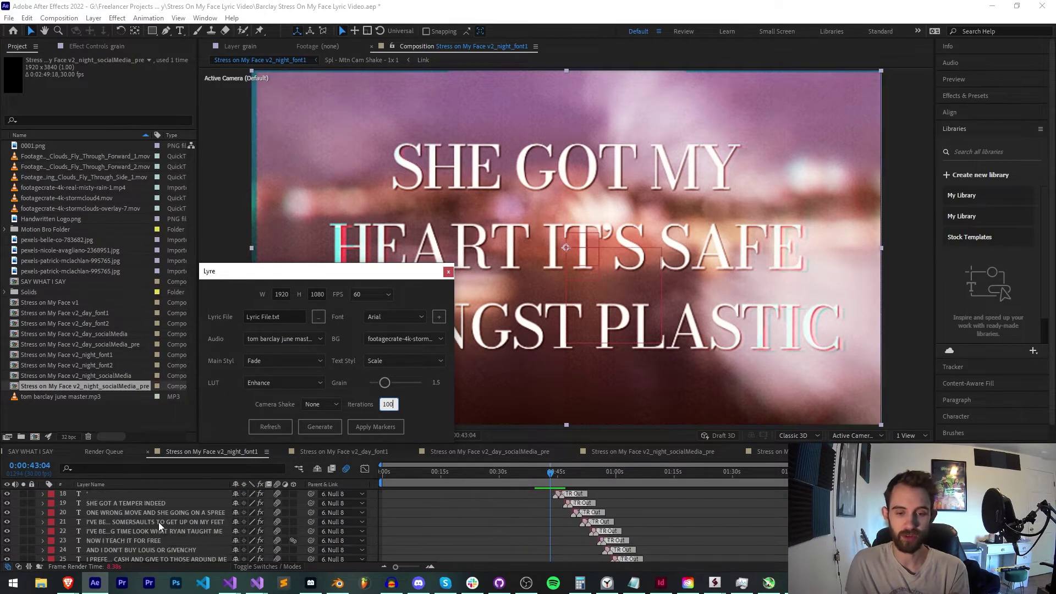
{"action": "scroll", "coordinate": [173, 508], "scroll_direction": "up", "scroll_amount": 12}
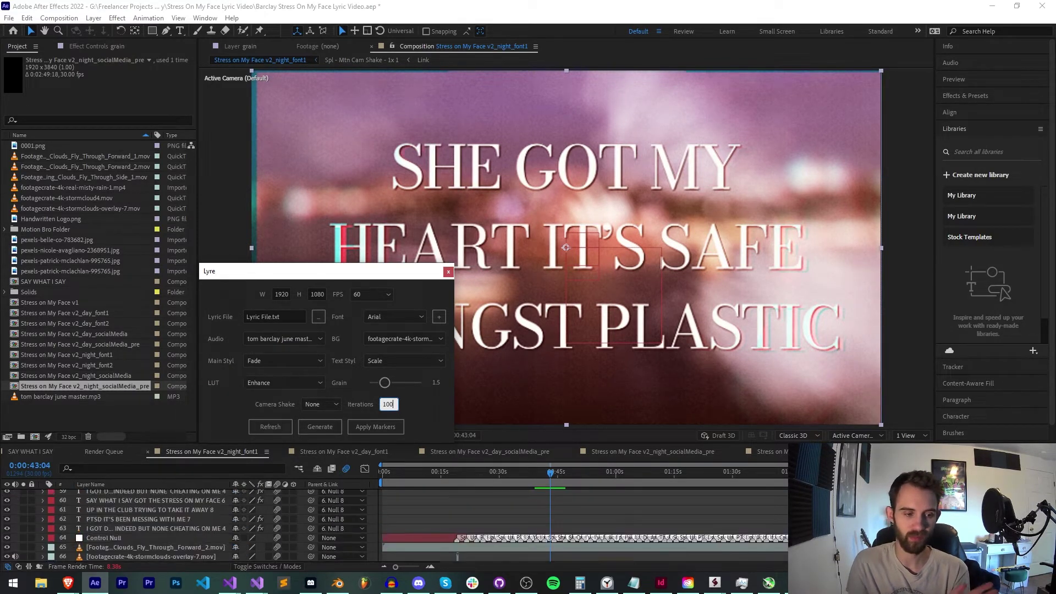
{"action": "scroll", "coordinate": [174, 508], "scroll_direction": "up", "scroll_amount": 8}
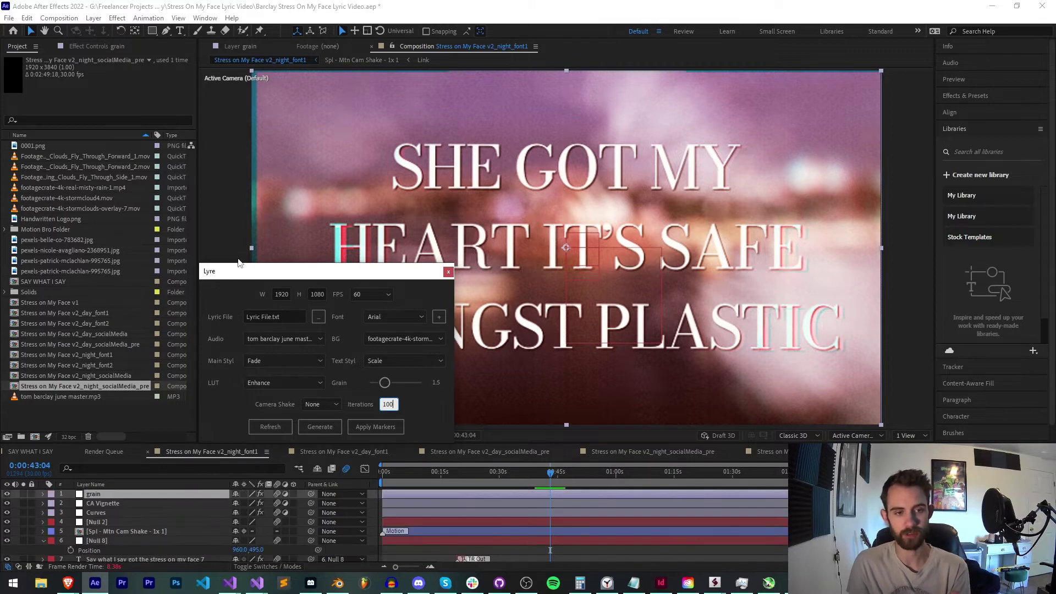
Examine Lyre's width, height, frame rate, lyric file and font settings without changing them.
{"action": "mouse_move", "coordinate": [256, 276]}
{"action": "left_mouse_down"}
{"action": "mouse_move", "coordinate": [240, 242]}
{"action": "mouse_move", "coordinate": [256, 261]}
{"action": "left_mouse_up"}
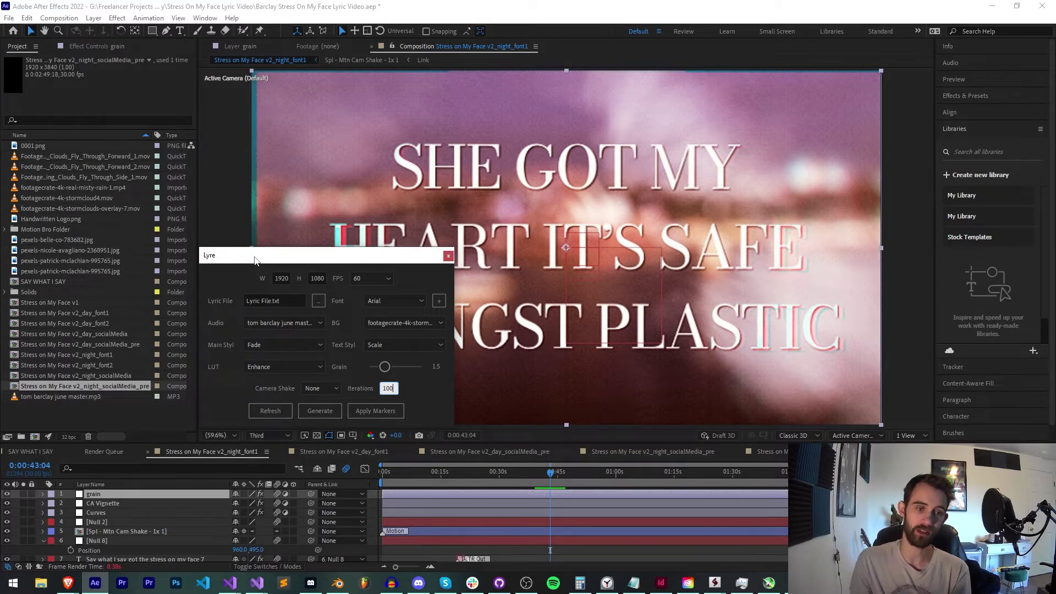
{"action": "double_click", "coordinate": [278, 277]}
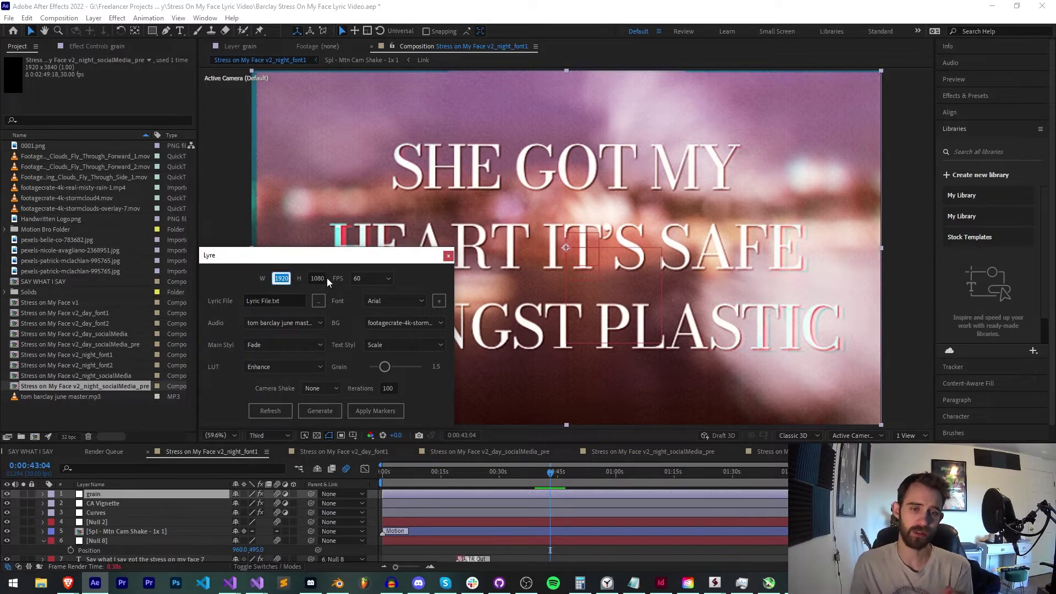
{"action": "key", "text": "Tab"}
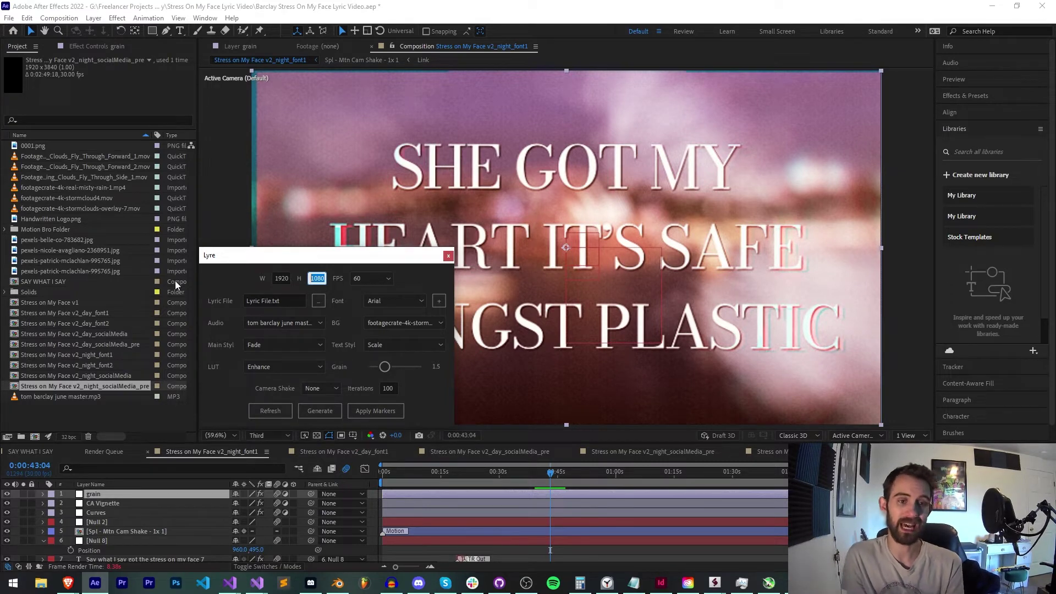
{"action": "key", "text": "shift+Tab"}
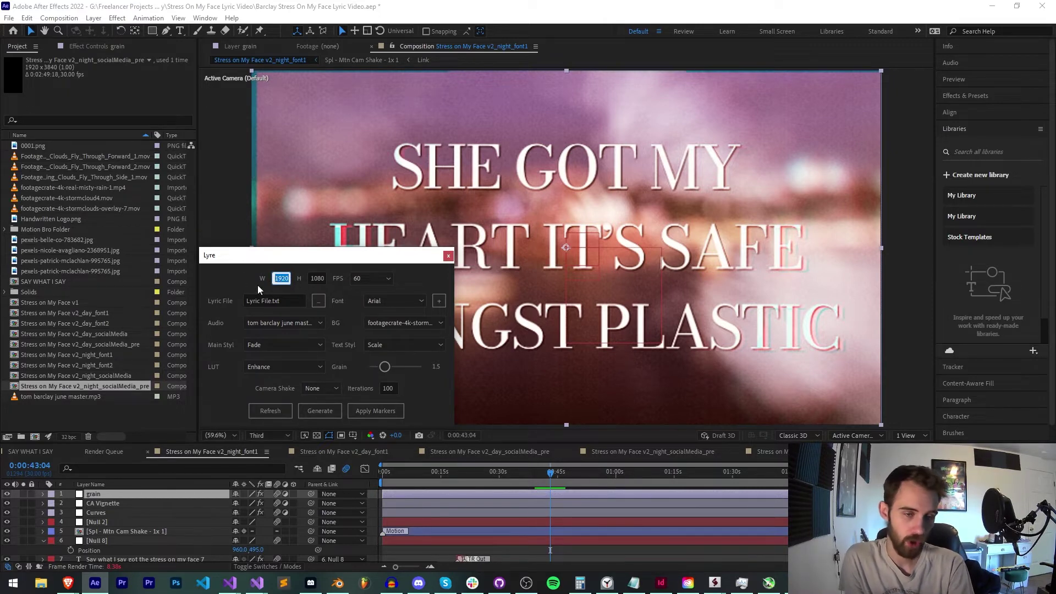
{"action": "key", "text": "Tab"}
{"action": "left_click", "coordinate": [375, 280]}
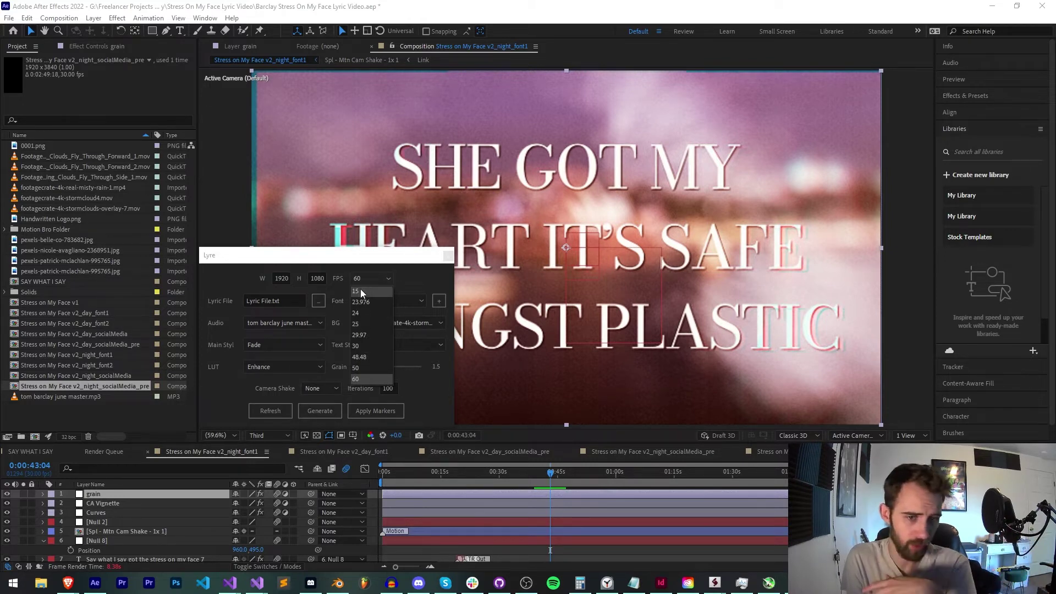
{"action": "left_click", "coordinate": [297, 281]}
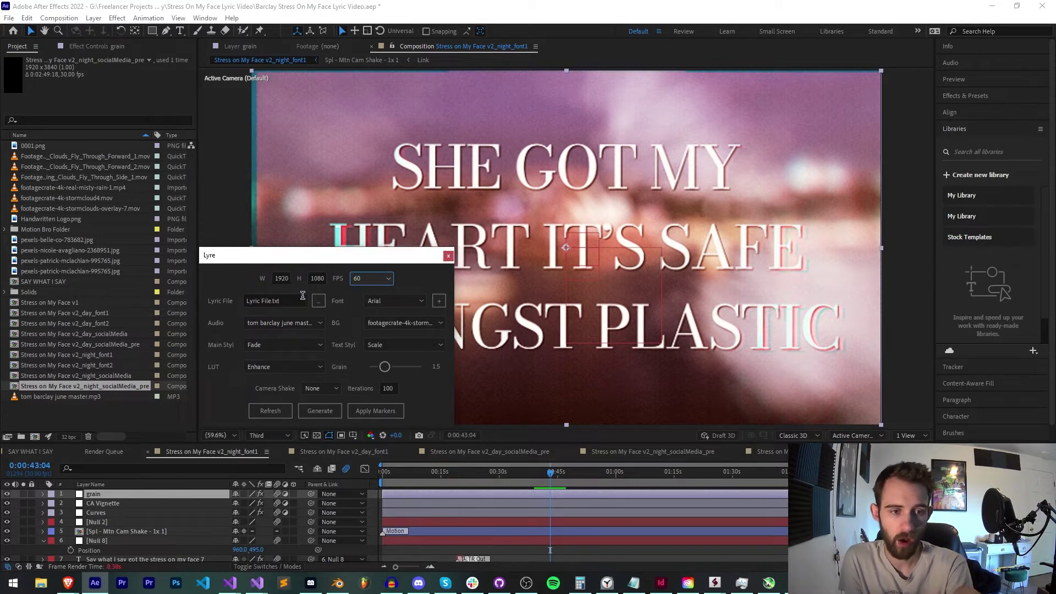
{"action": "left_click_drag", "start_coordinate": [303, 300], "coordinate": [236, 300]}
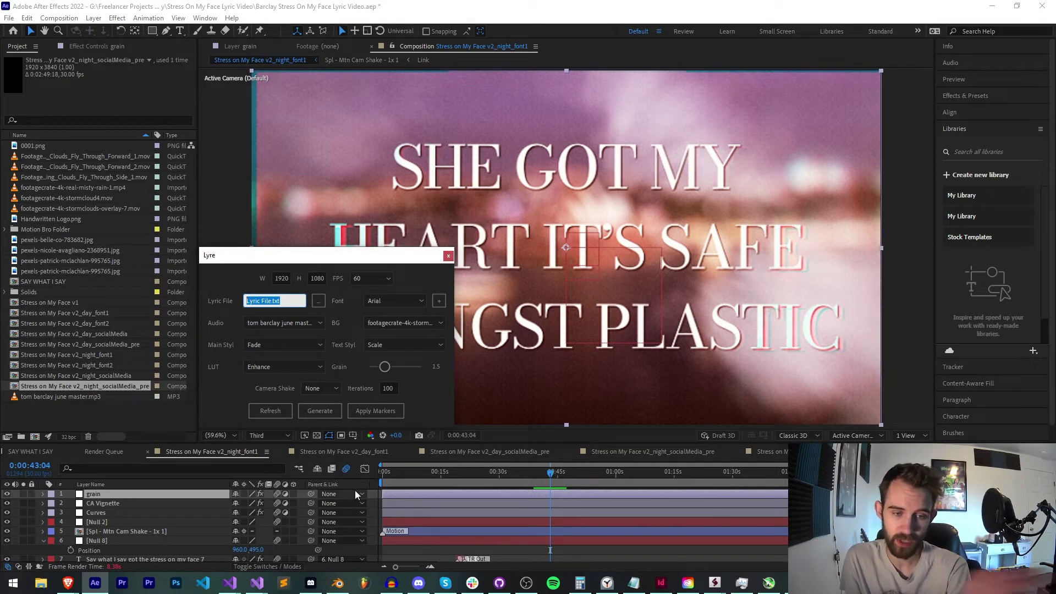
{"action": "left_click", "coordinate": [413, 302]}
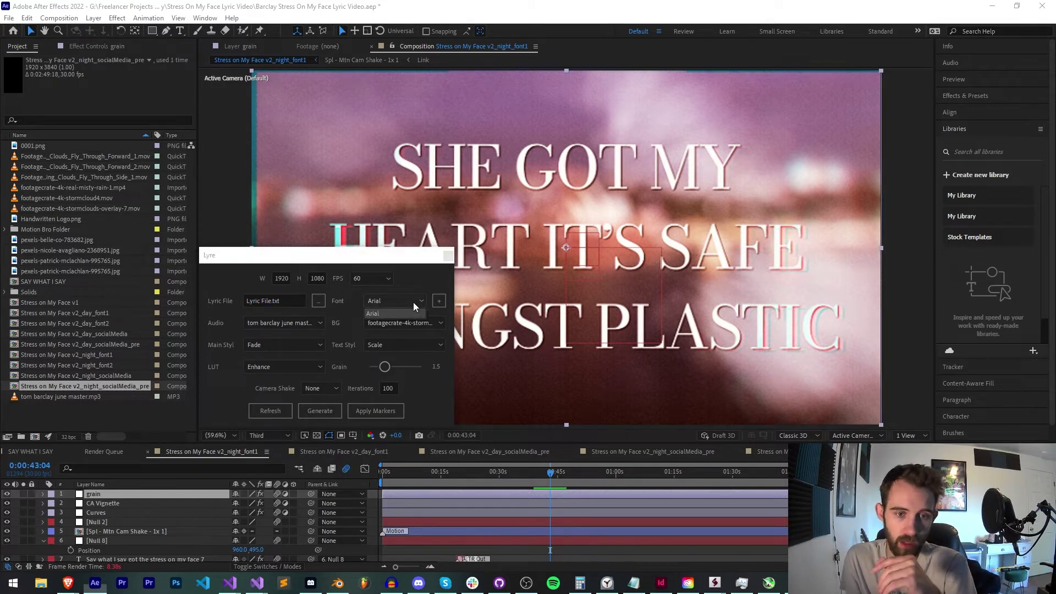
{"action": "left_click", "coordinate": [413, 302]}
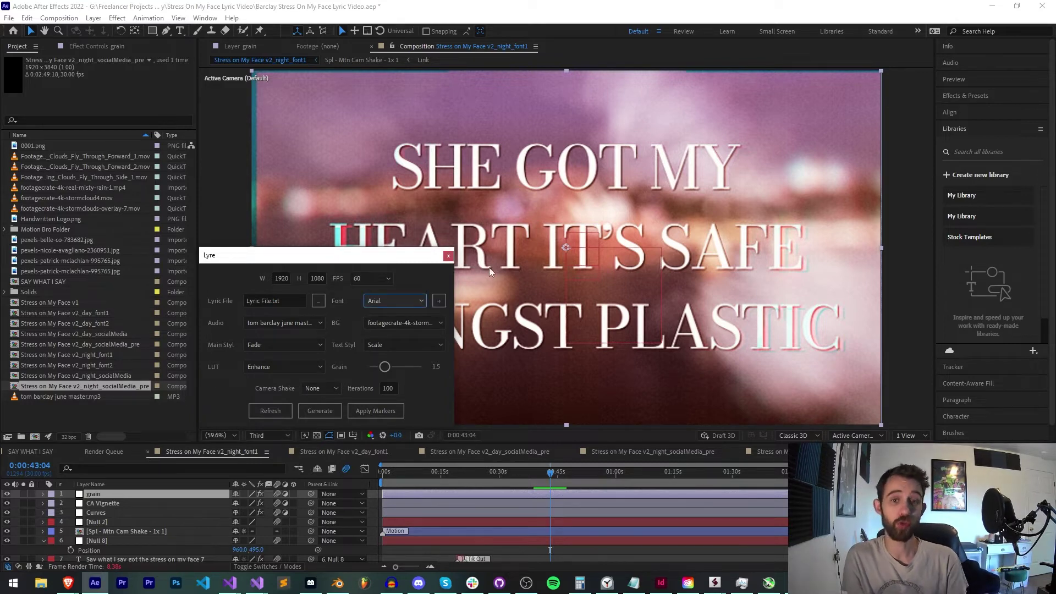
Look over the lyric text layers in the timeline and select an UP IN THE CLUB TRYING TO TAKE IT AWAY layer.
{"action": "scroll", "coordinate": [103, 535], "scroll_direction": "down", "scroll_amount": 5}
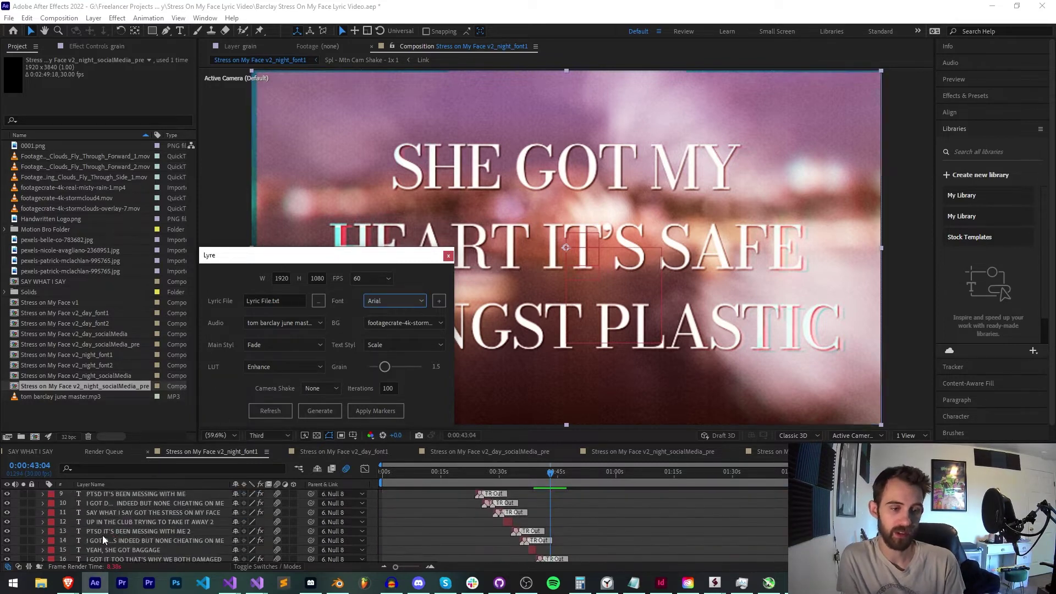
{"action": "left_click", "coordinate": [103, 535]}
{"action": "scroll", "coordinate": [129, 500], "scroll_direction": "up", "scroll_amount": 5}
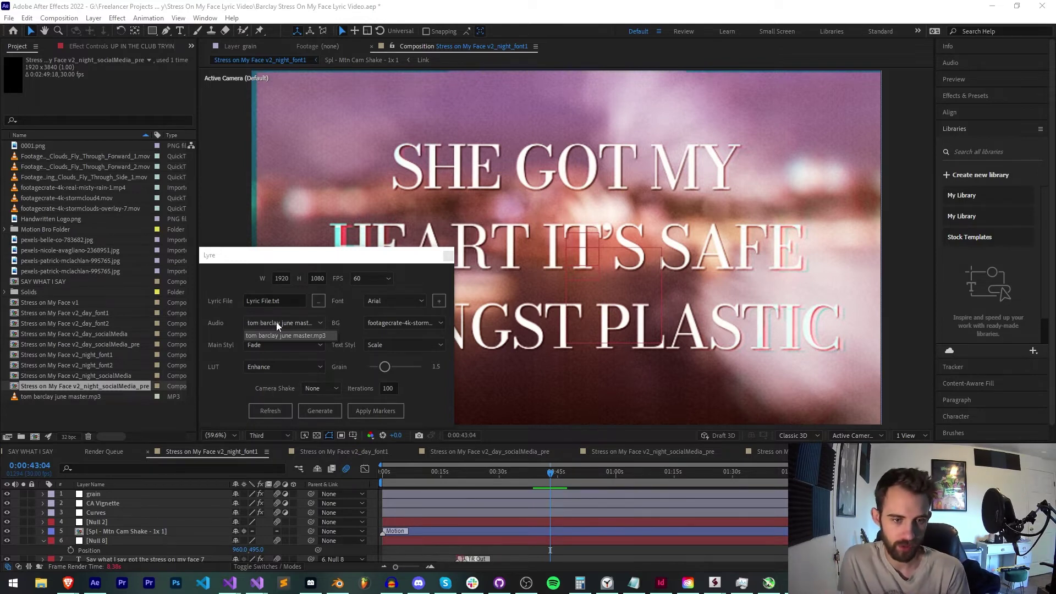
Review the choices Lyre offers for background, main style and text style.
{"action": "left_click", "coordinate": [420, 323]}
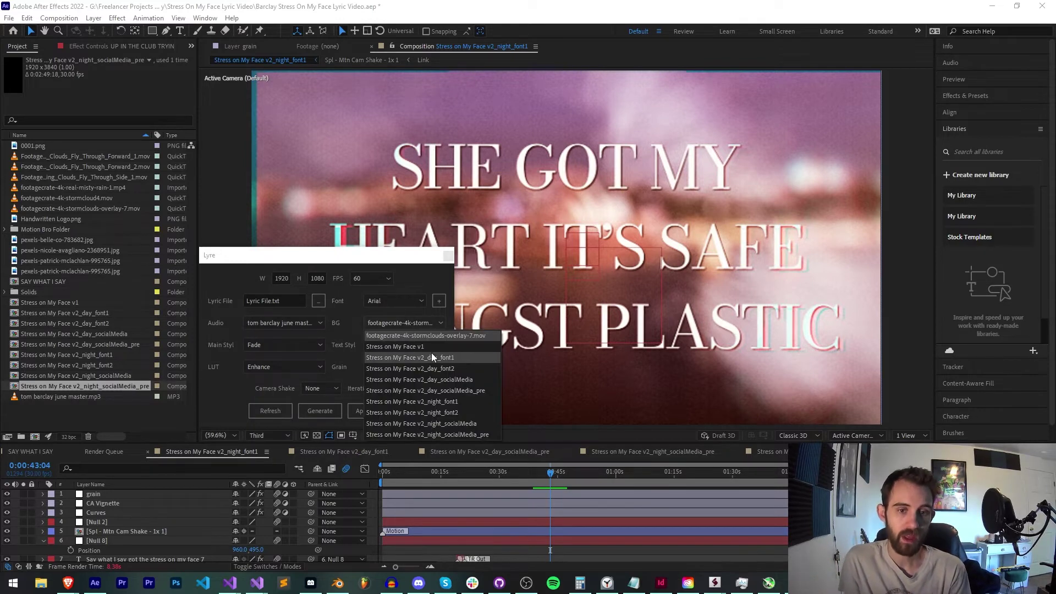
{"action": "left_click", "coordinate": [391, 324]}
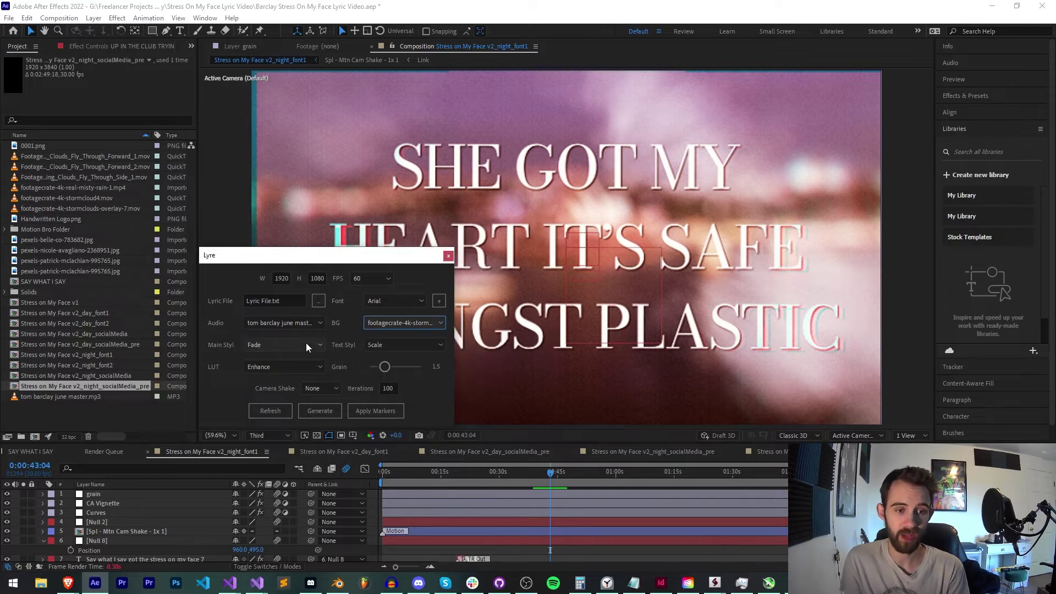
{"action": "left_click", "coordinate": [306, 342]}
{"action": "left_click", "coordinate": [377, 345]}
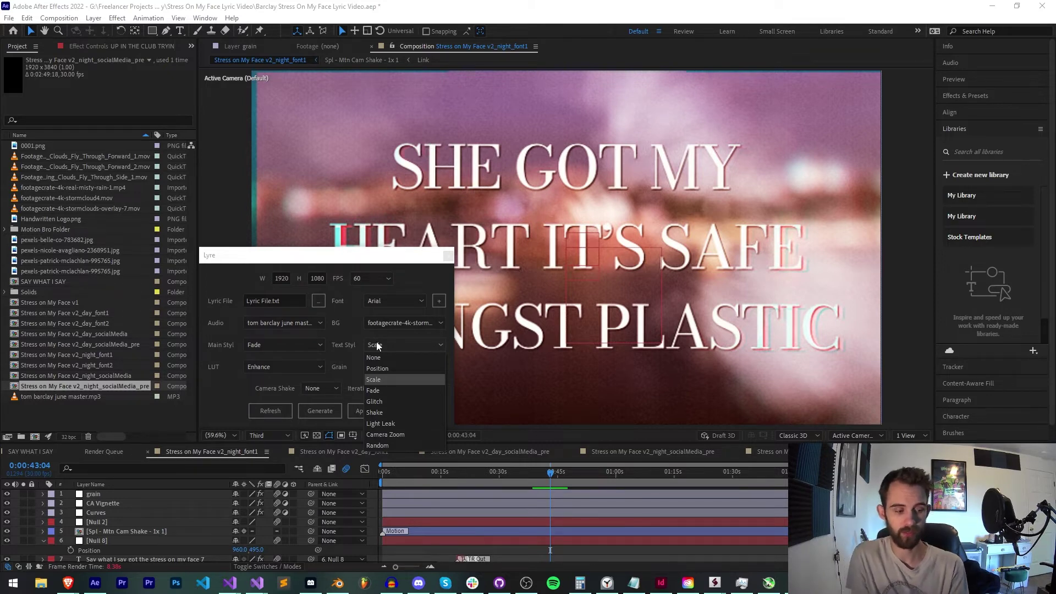
Go through Lyre's main style options and view the composition frame at 0:00:40:26 as an example.
{"action": "left_click", "coordinate": [292, 345]}
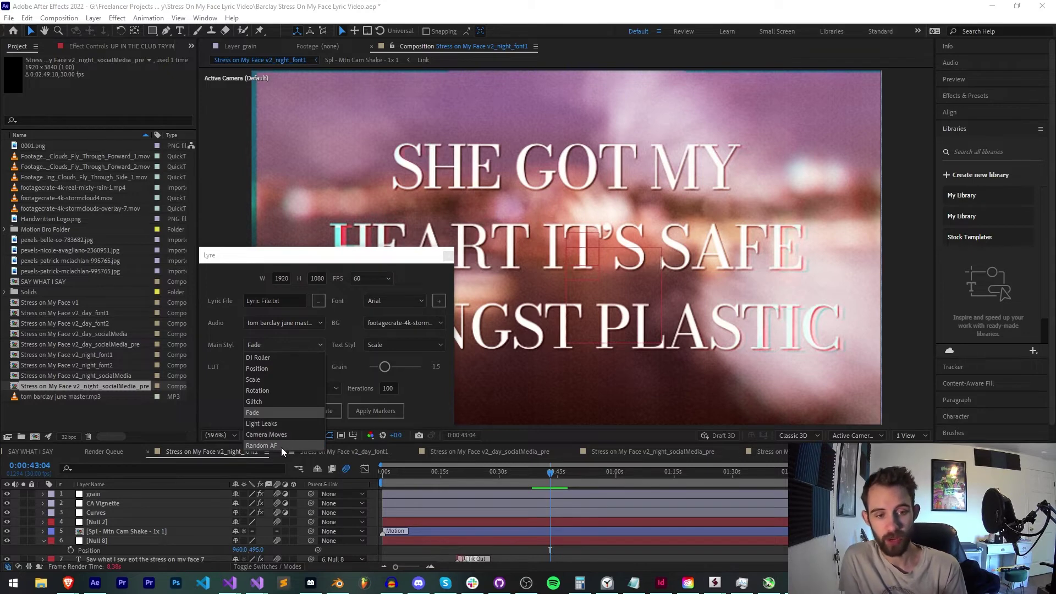
{"action": "left_click", "coordinate": [296, 339]}
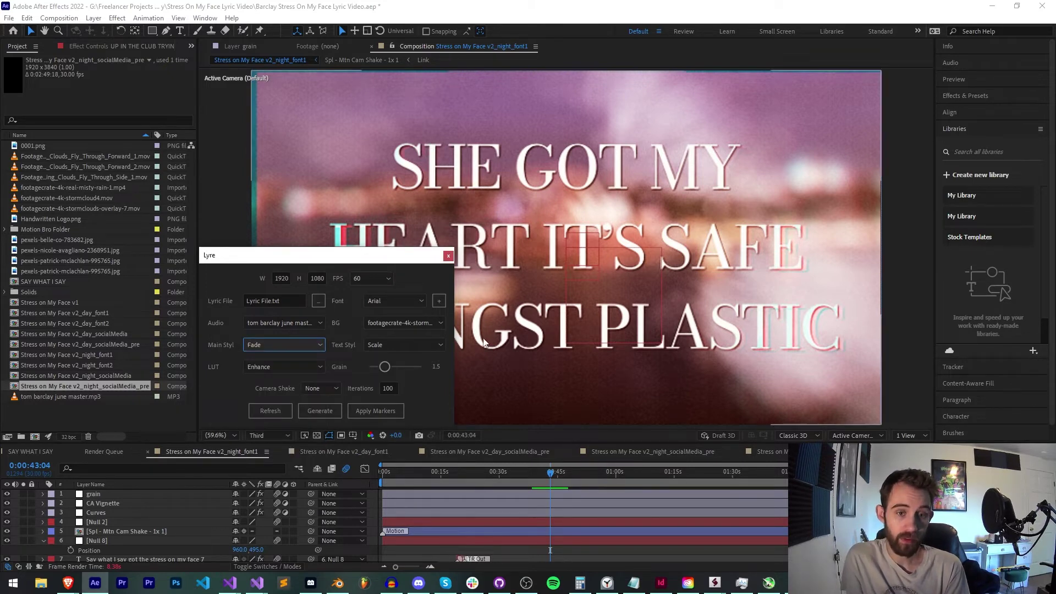
{"action": "left_click", "coordinate": [539, 477]}
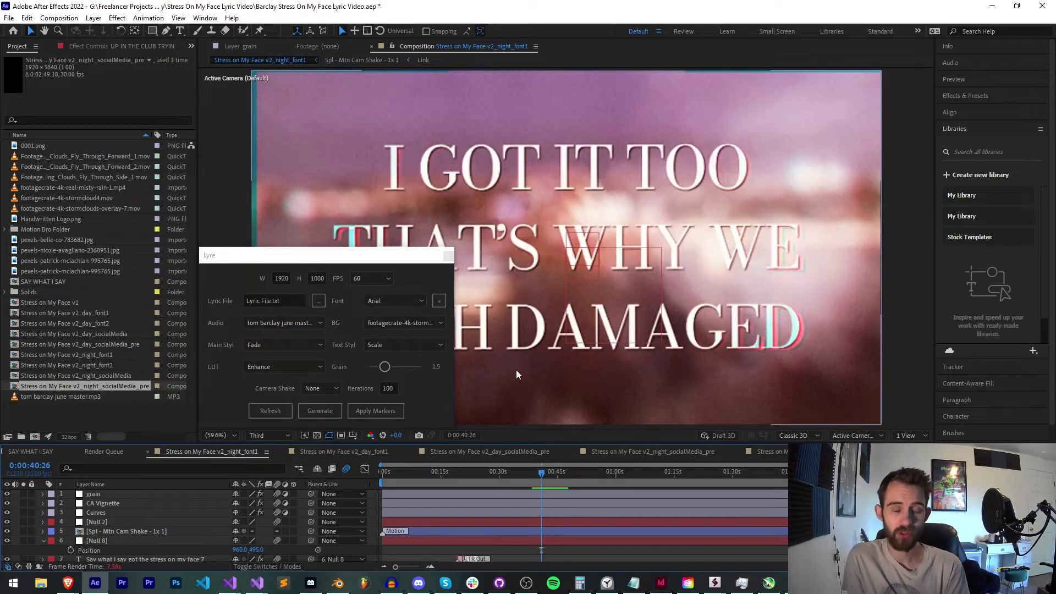
{"action": "left_click", "coordinate": [242, 345]}
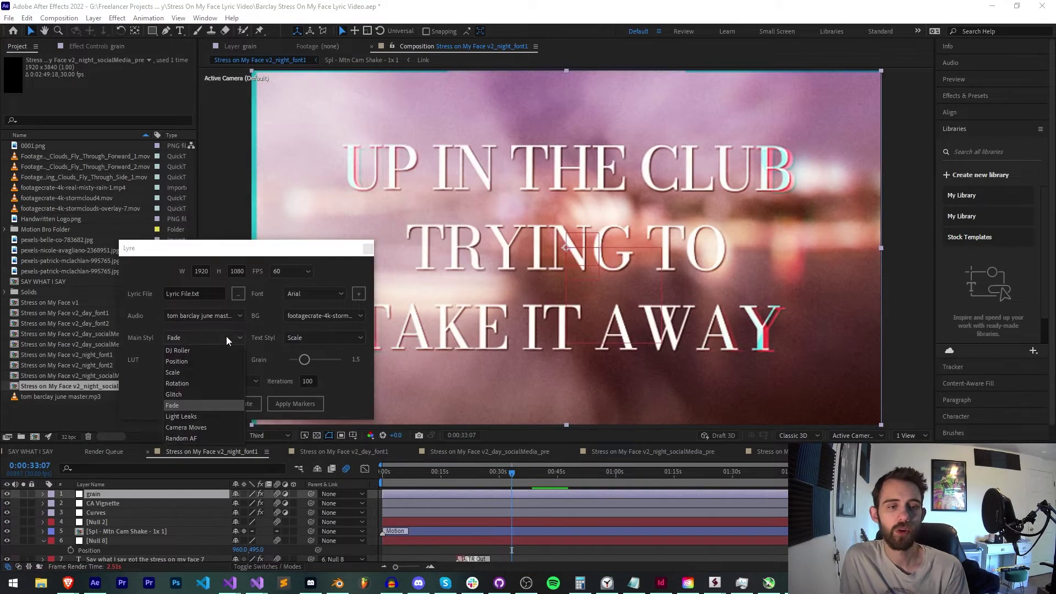
Keep Fade as Lyre's main style and scrub the night composition to 0:00:29:08 to view its lyric frame.
{"action": "left_click", "coordinate": [233, 337]}
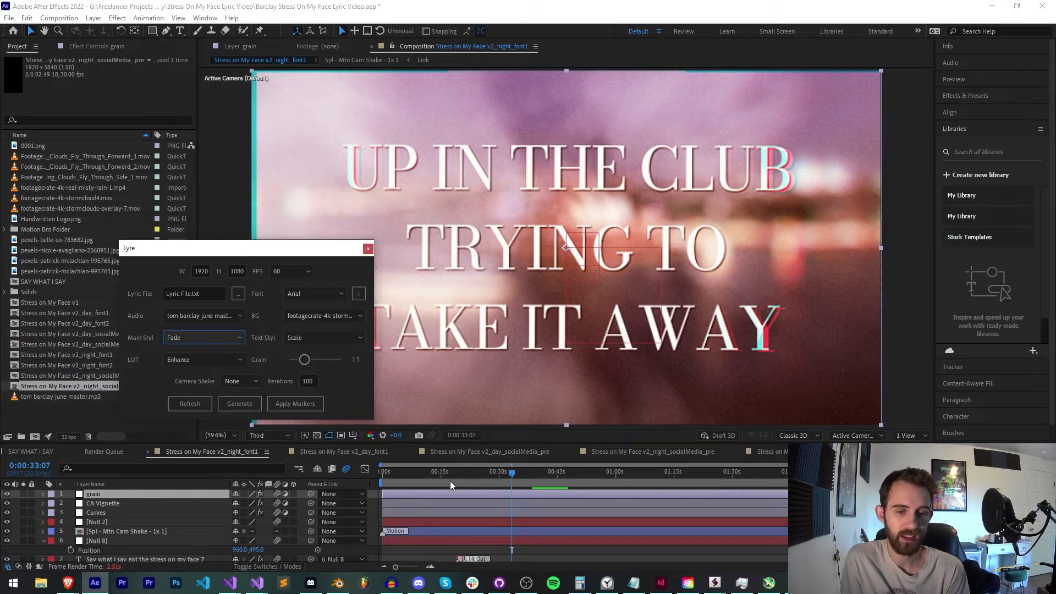
{"action": "left_click", "coordinate": [505, 478]}
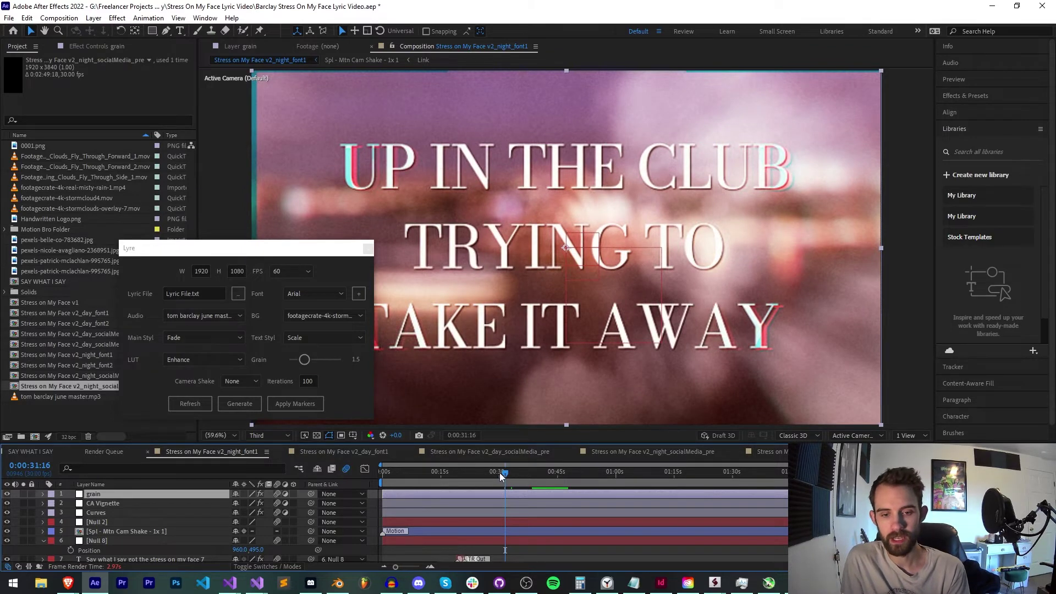
{"action": "left_click_drag", "start_coordinate": [501, 473], "coordinate": [496, 473]}
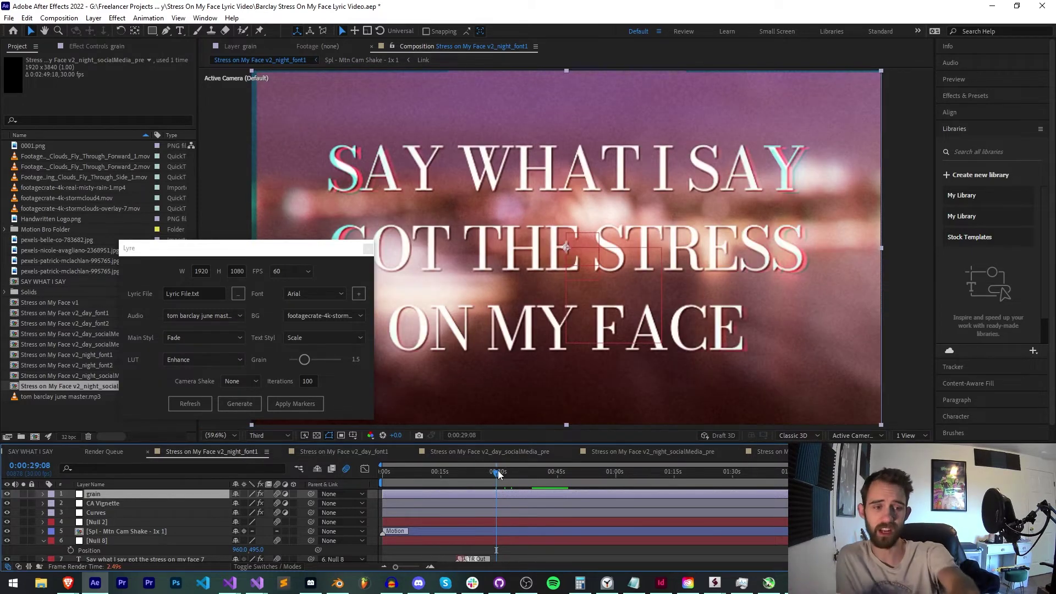
Compare Lyre's main style options with its text style options, leaving Fade and Scale selected.
{"action": "left_click", "coordinate": [181, 336]}
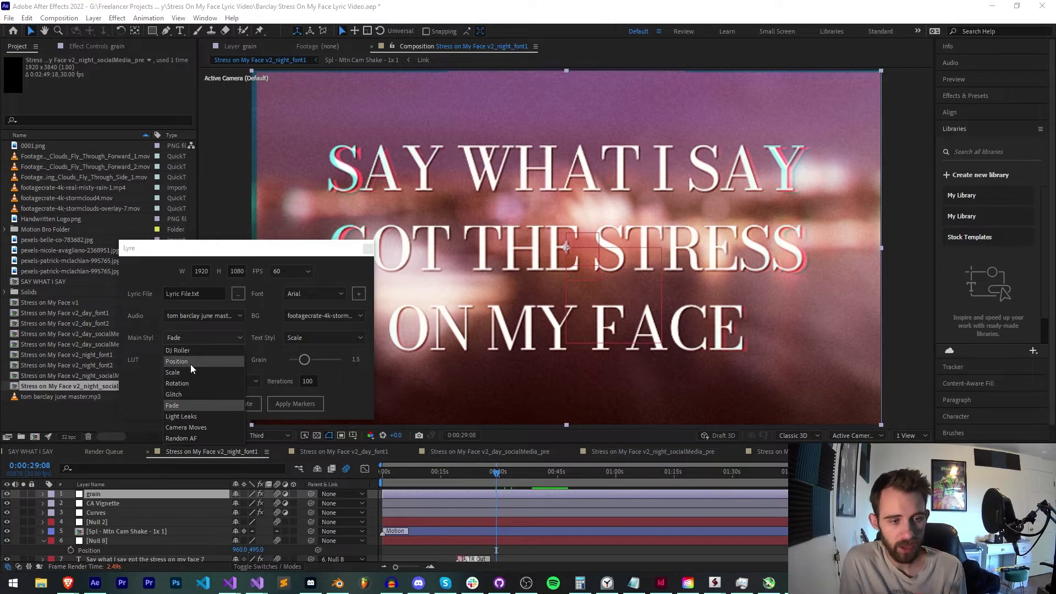
{"action": "left_click", "coordinate": [285, 333]}
{"action": "left_click", "coordinate": [285, 336]}
{"action": "left_click", "coordinate": [196, 335]}
{"action": "left_click", "coordinate": [302, 336]}
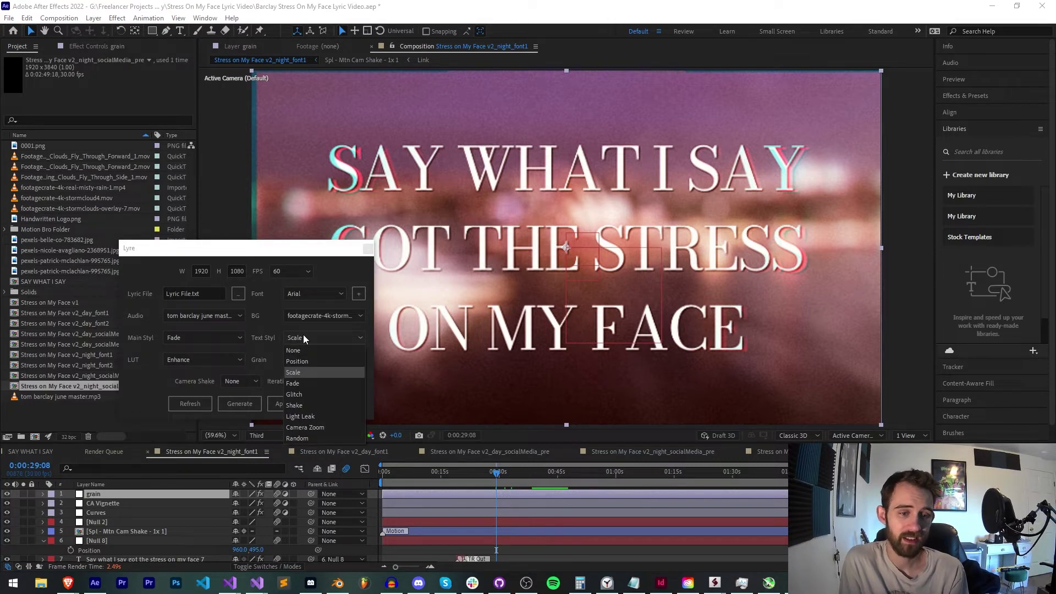
{"action": "left_click", "coordinate": [300, 331]}
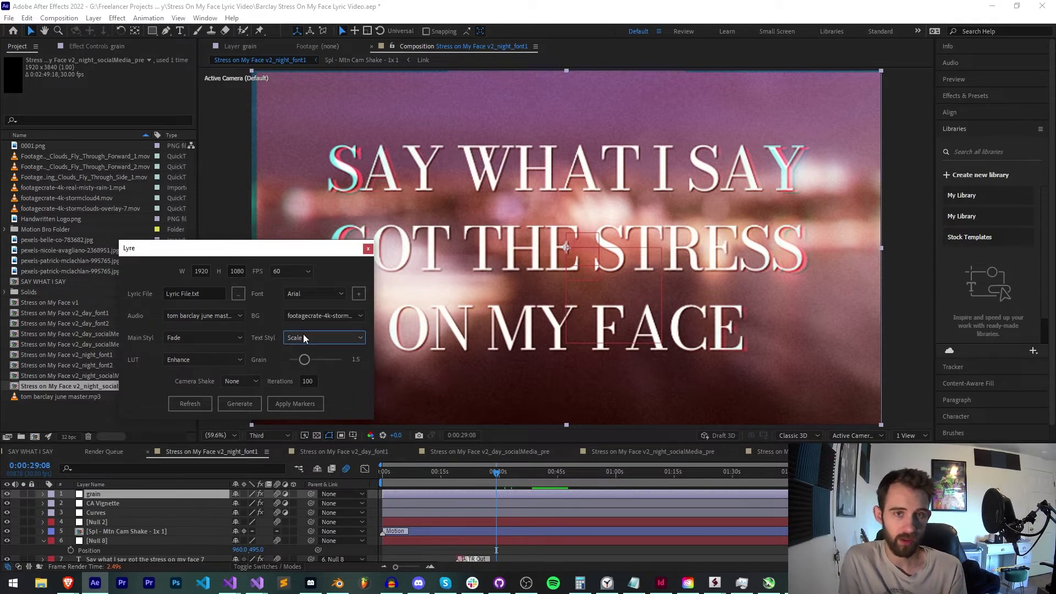
{"action": "left_click", "coordinate": [239, 337]}
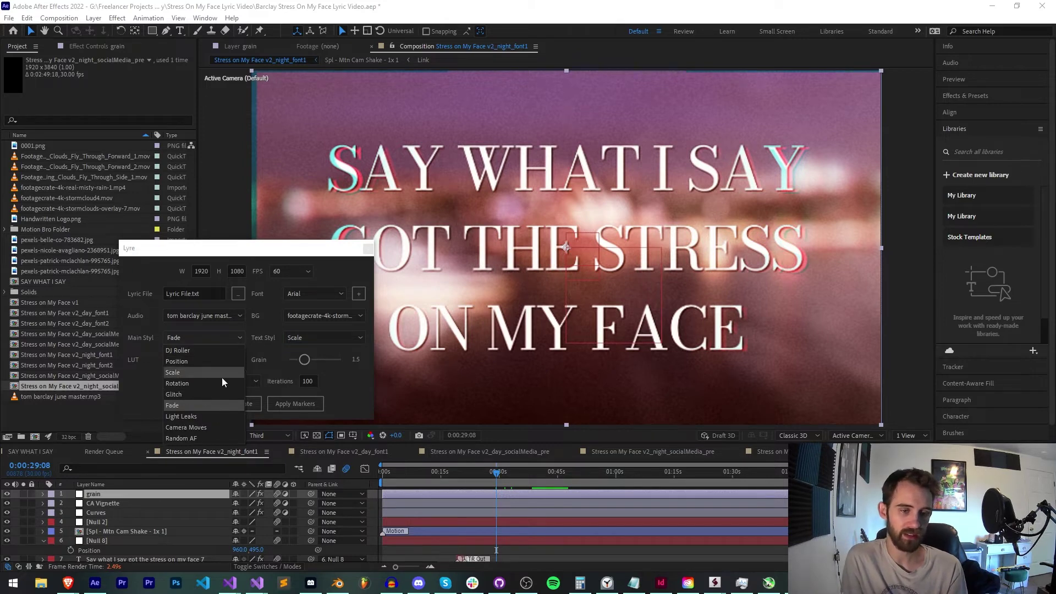
{"action": "left_click", "coordinate": [193, 405]}
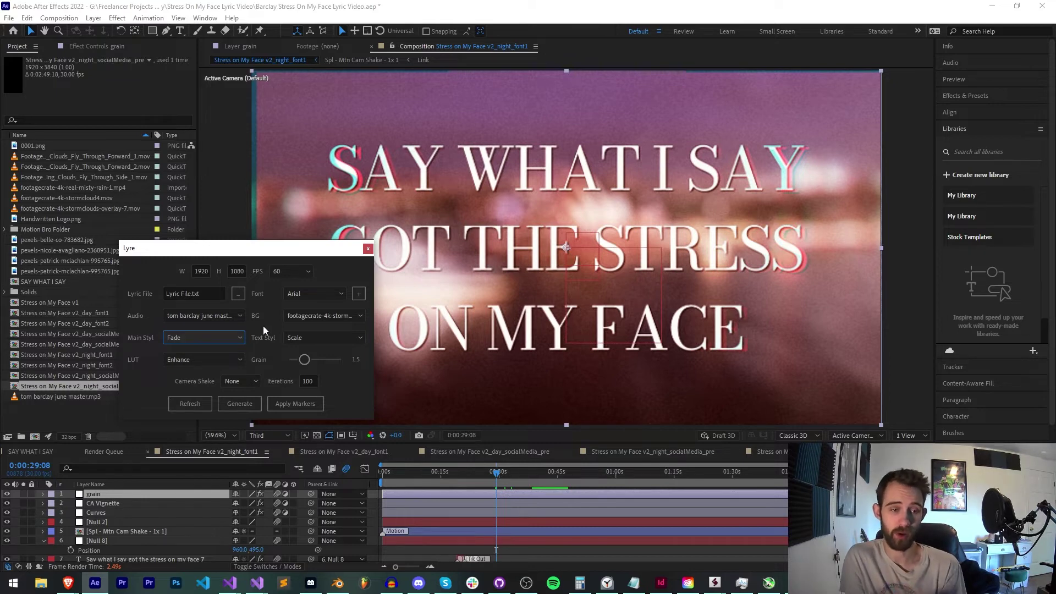
Go through Lyre's LUT choices, trying None and restoring Enhance.
{"action": "left_click", "coordinate": [206, 358]}
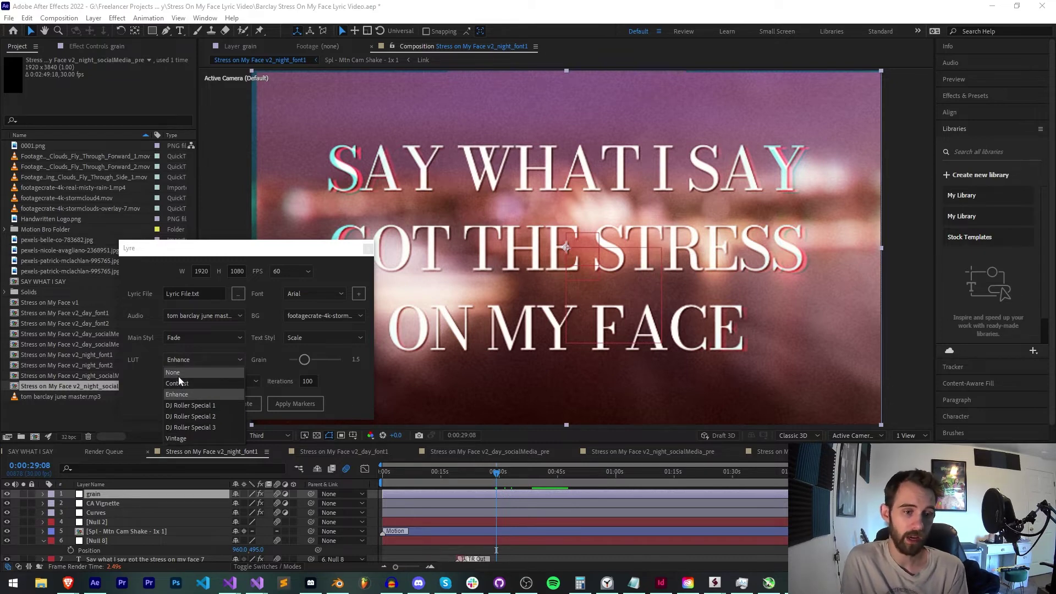
{"action": "left_click", "coordinate": [177, 373]}
{"action": "left_click", "coordinate": [177, 365]}
{"action": "left_click", "coordinate": [187, 358]}
{"action": "left_click", "coordinate": [187, 358]}
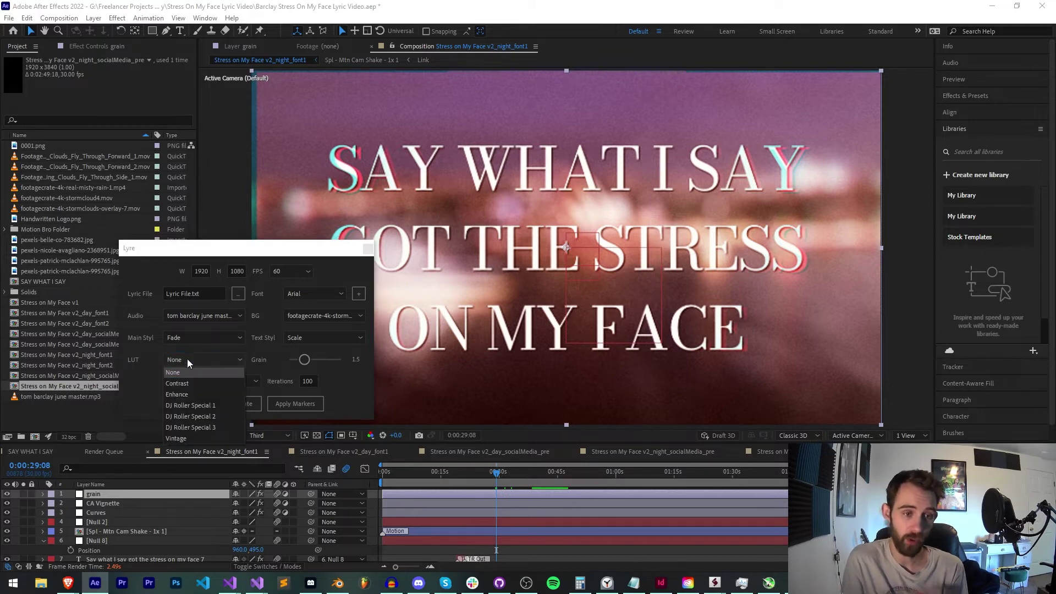
{"action": "left_click", "coordinate": [202, 392]}
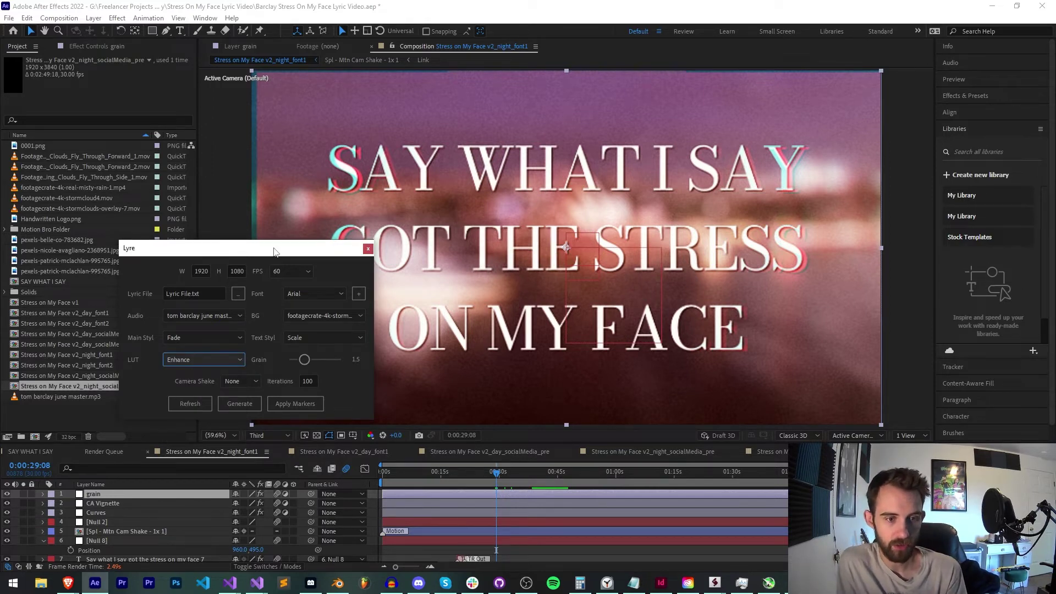
Set Lyre's grain to 1.1 and its camera shake to Light.
{"action": "left_click_drag", "start_coordinate": [275, 251], "coordinate": [311, 257]}
{"action": "mouse_move", "coordinate": [345, 372]}
{"action": "left_mouse_down"}
{"action": "mouse_move", "coordinate": [364, 368]}
{"action": "mouse_move", "coordinate": [338, 369]}
{"action": "left_mouse_up"}
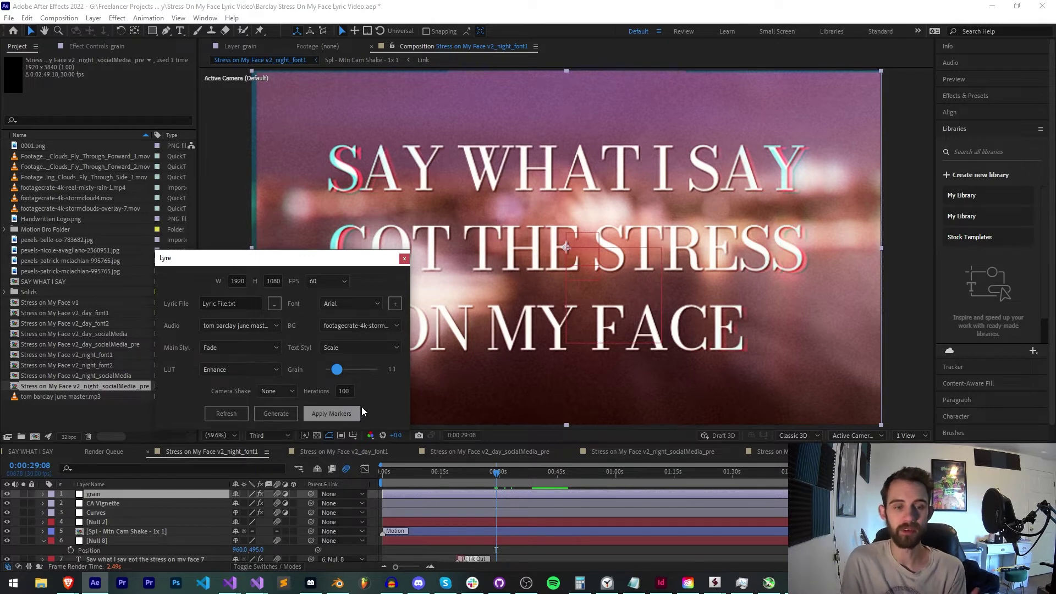
{"action": "left_click", "coordinate": [245, 388]}
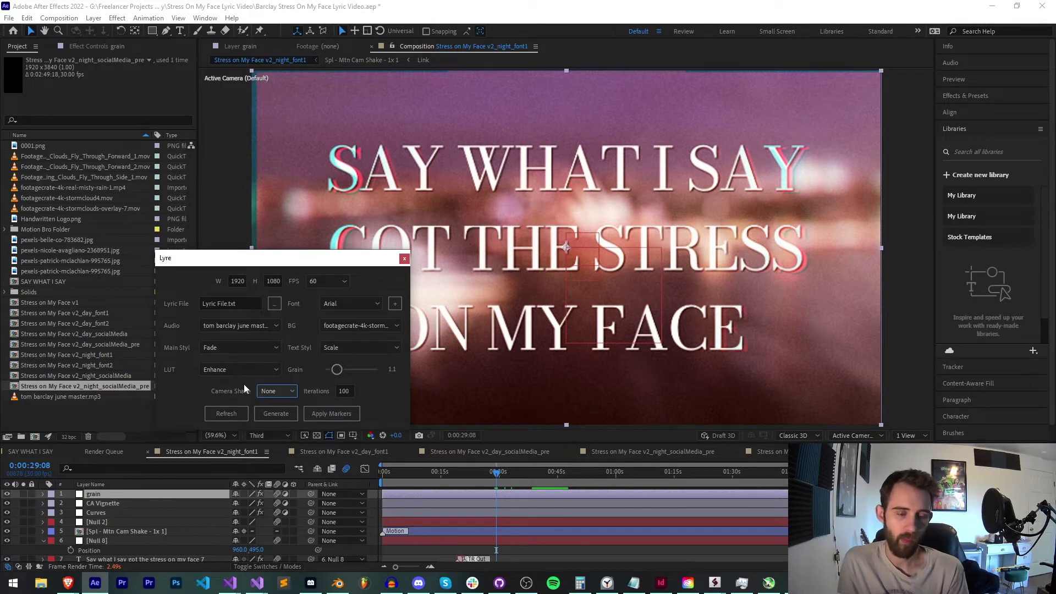
{"action": "left_click", "coordinate": [277, 394]}
{"action": "left_click", "coordinate": [273, 411]}
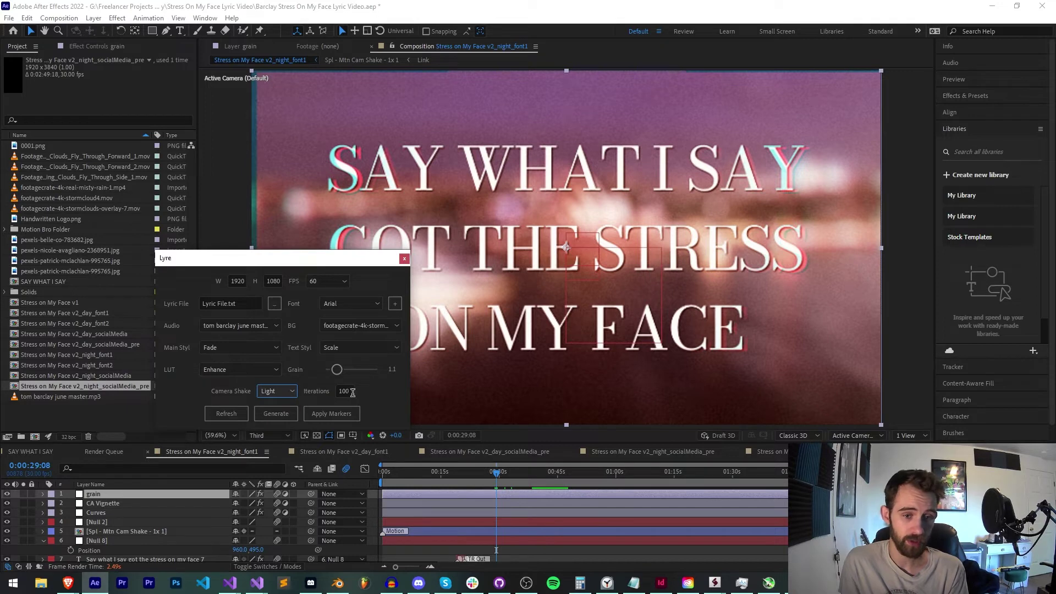
Set Lyre's iterations to 50 and review the main style choices again, keeping Fade.
{"action": "left_click", "coordinate": [347, 389]}
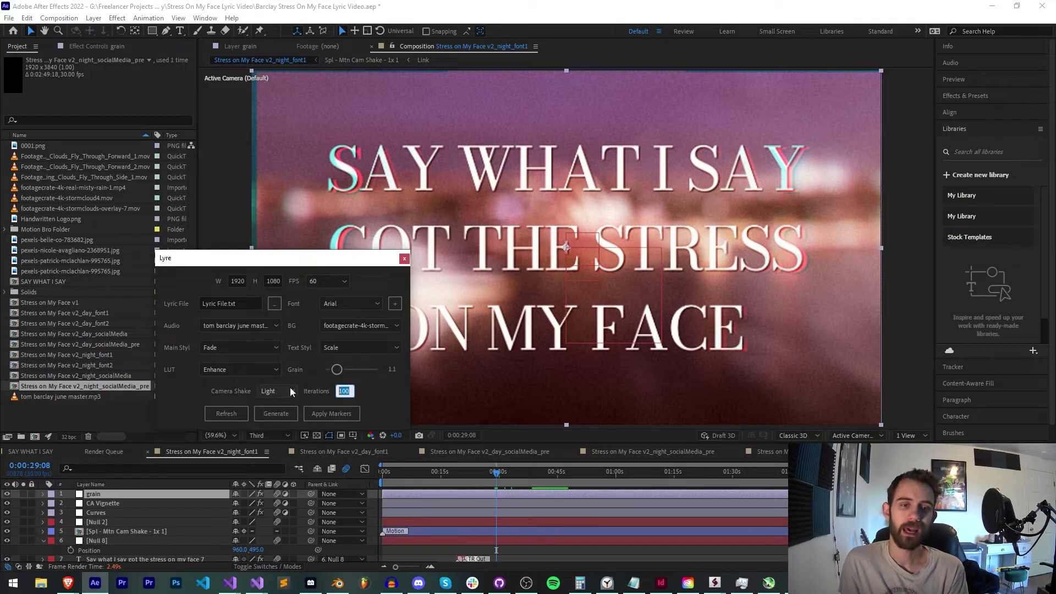
{"action": "left_click", "coordinate": [383, 387]}
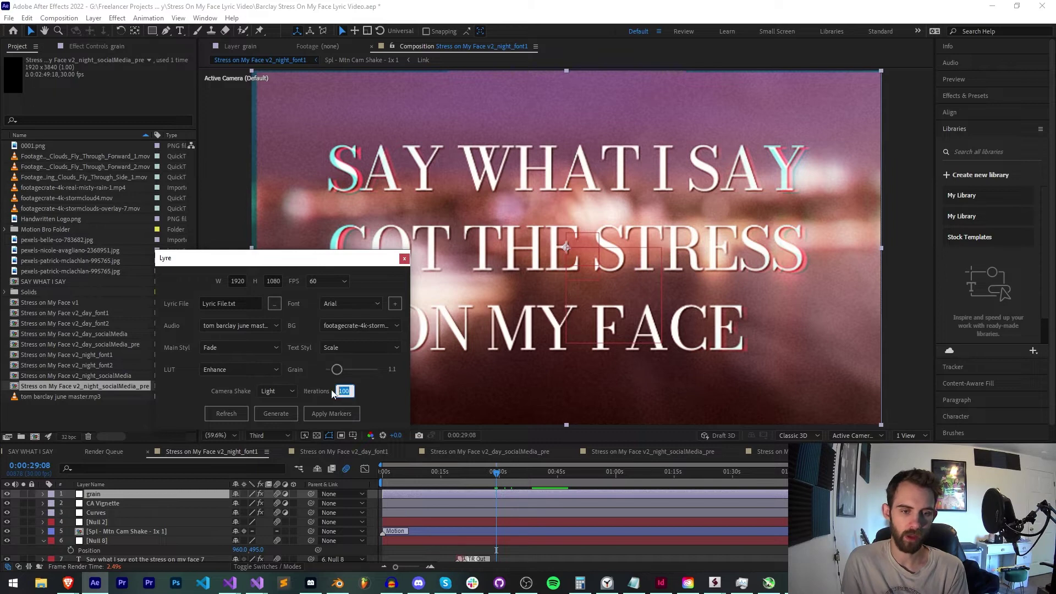
{"action": "type", "text": "1"}
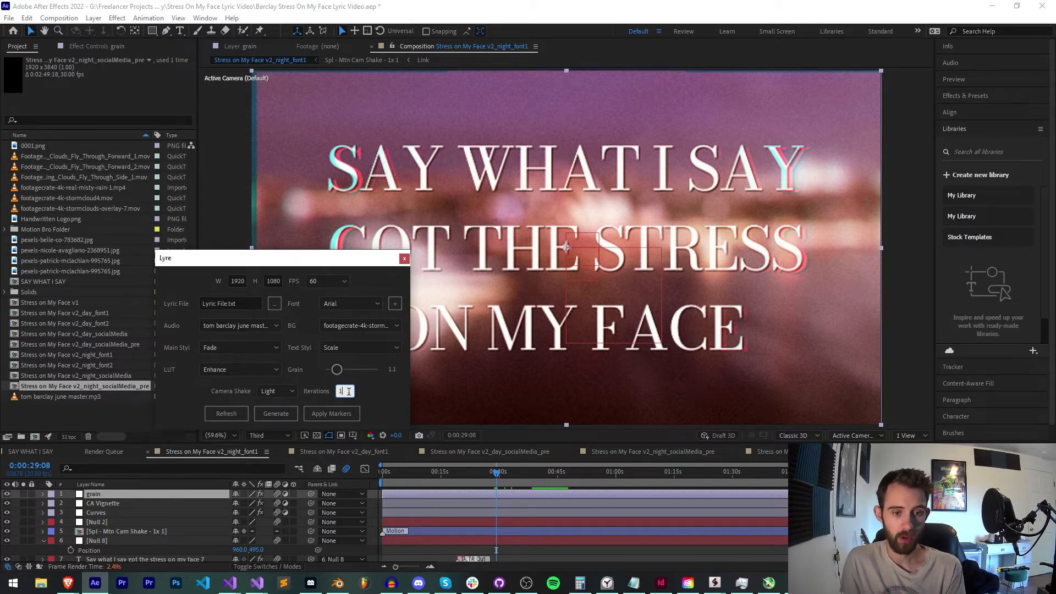
{"action": "key", "text": "Return"}
{"action": "type", "text": "50"}
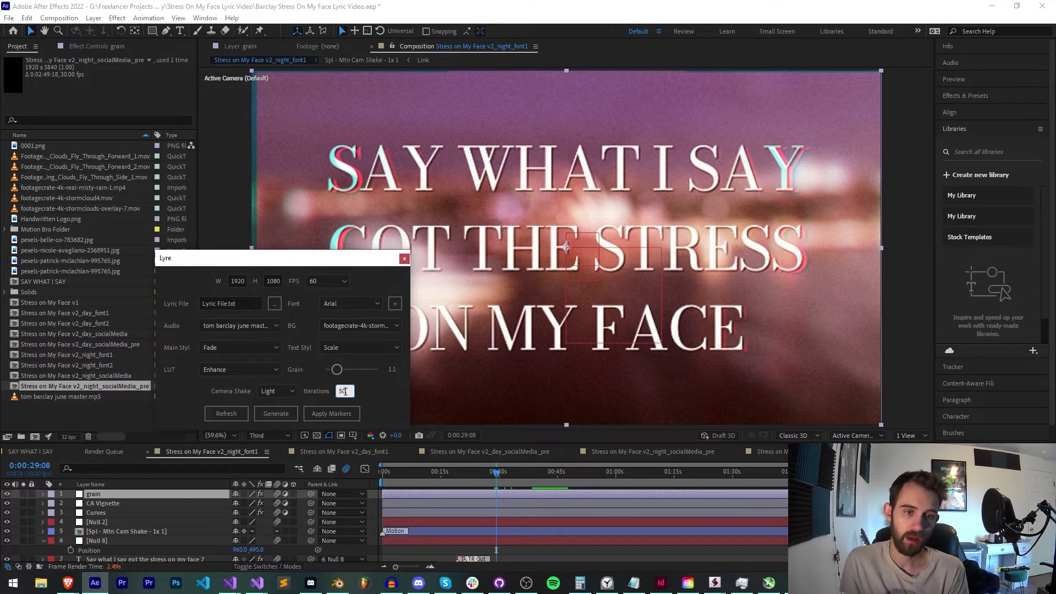
{"action": "key", "text": "Return"}
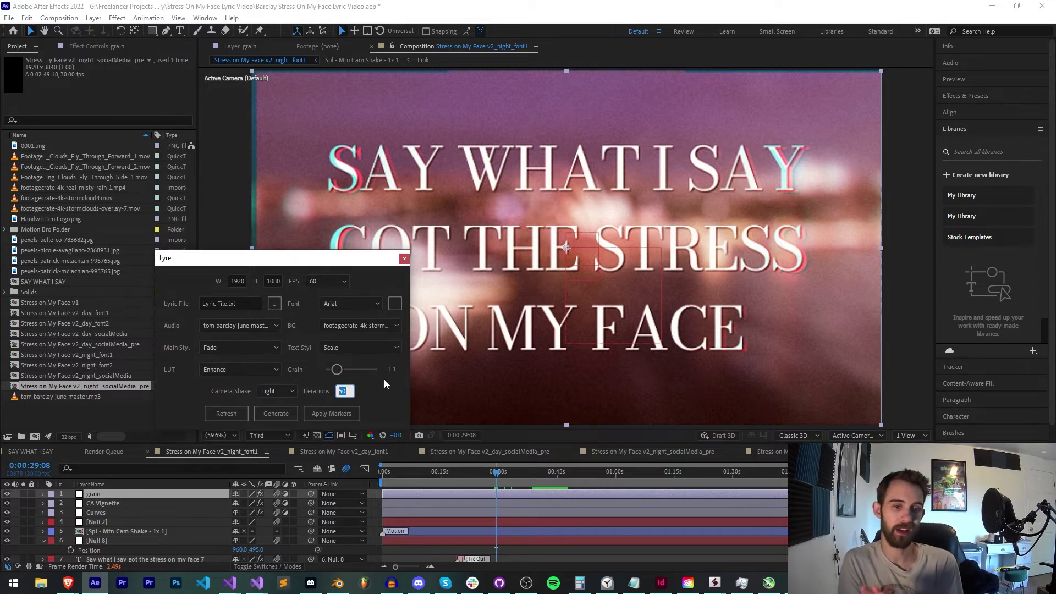
{"action": "left_click", "coordinate": [247, 347]}
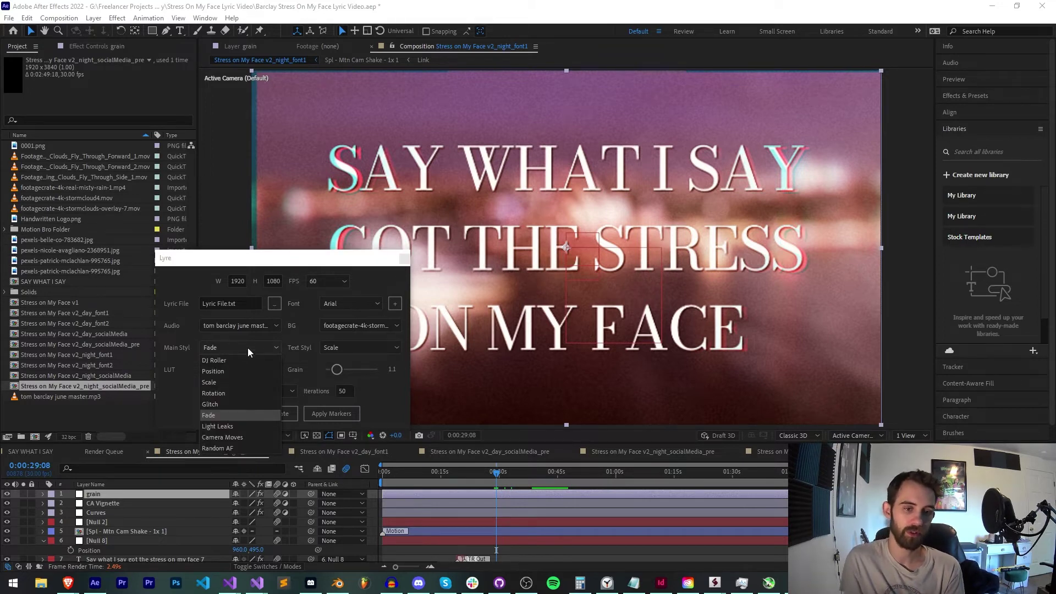
{"action": "left_click", "coordinate": [295, 351]}
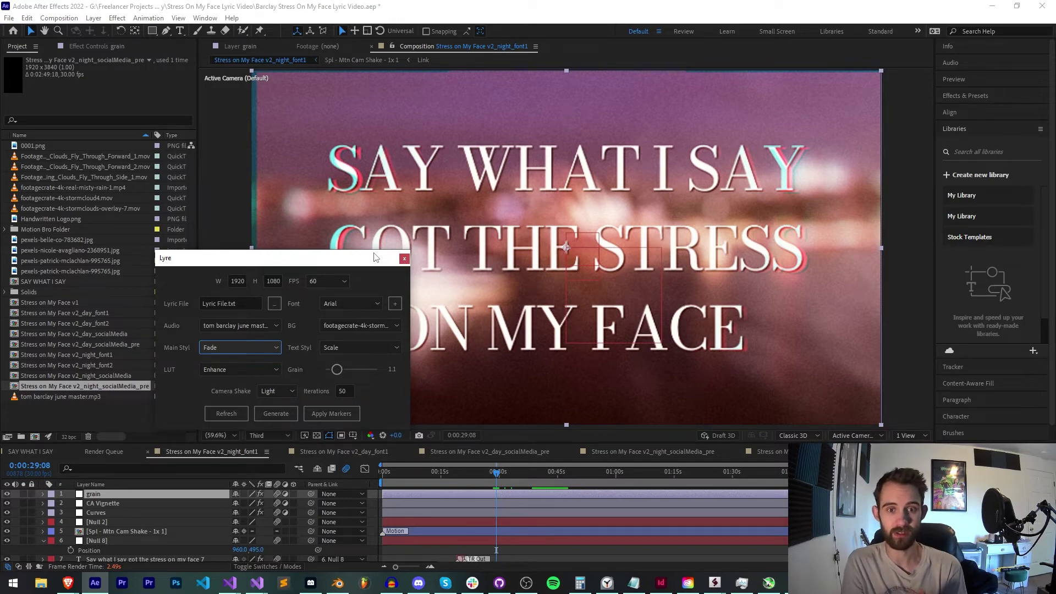
Switch to the browser, pause the Stress on my Face official lyric video on YouTube and highlight its title.
{"action": "key", "text": "alt+Tab"}
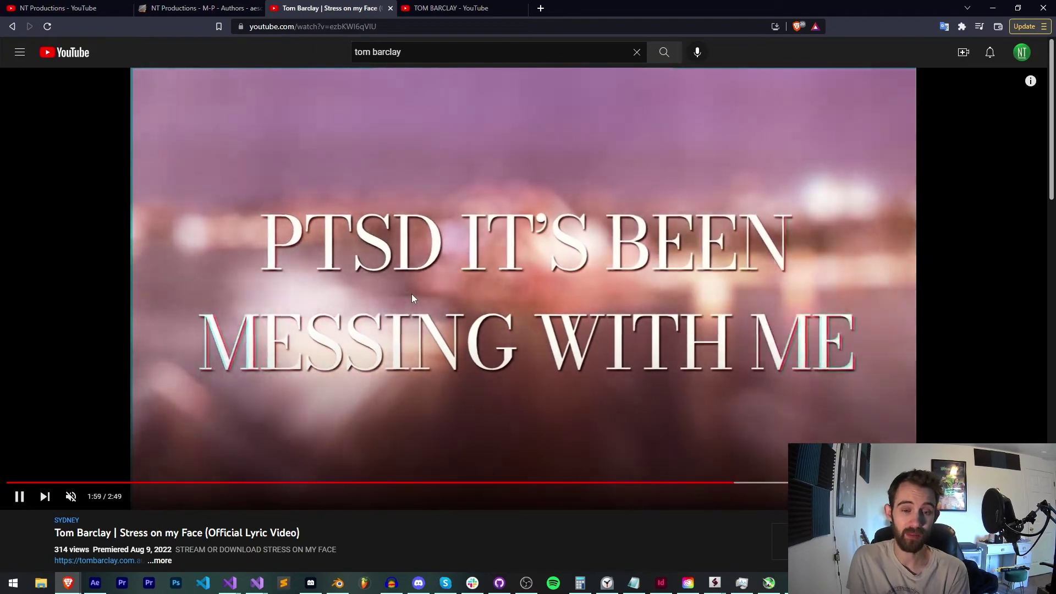
{"action": "key", "text": "space"}
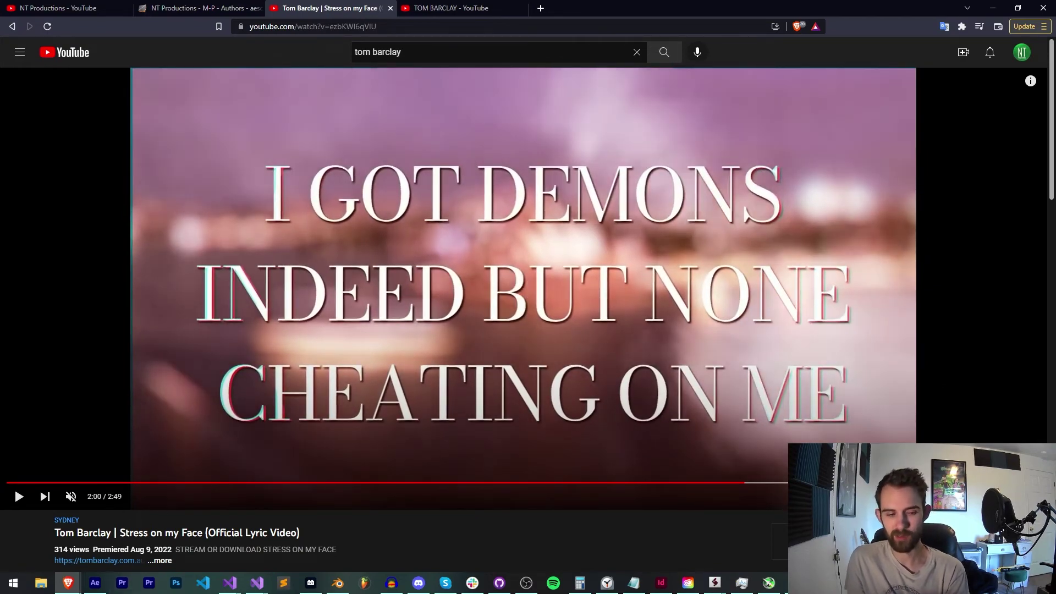
{"action": "triple_click", "coordinate": [281, 532]}
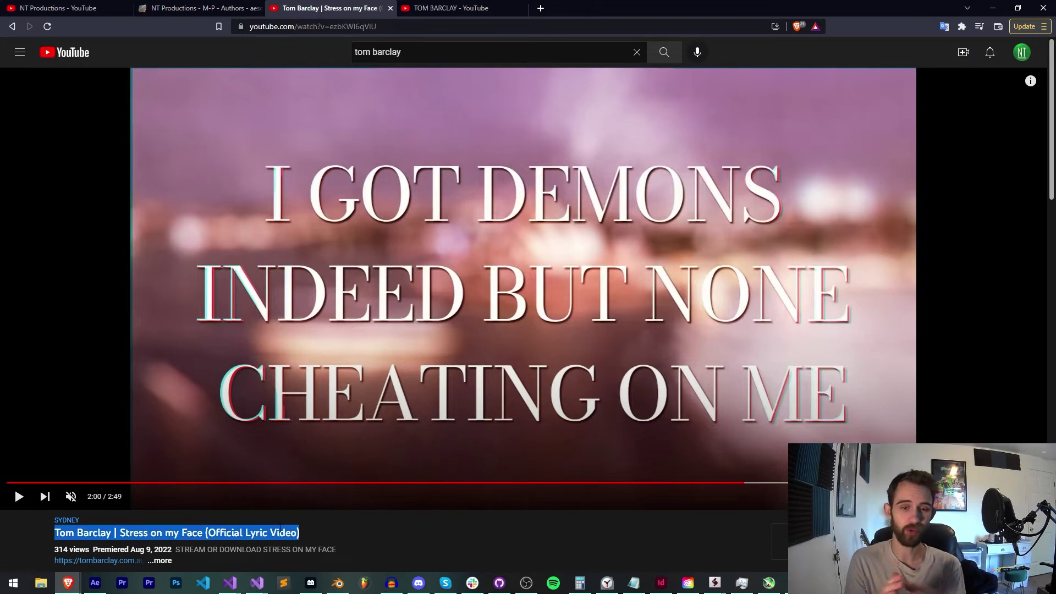
{"action": "left_click", "coordinate": [273, 533]}
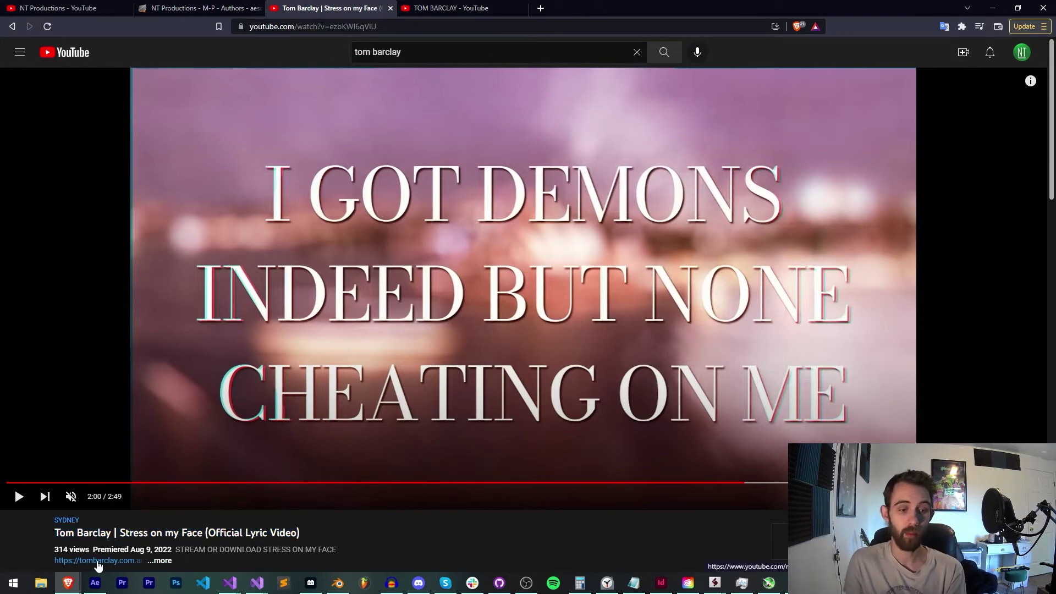
Return to After Effects and compare the v2_night_font1 and v2_day_font1 compositions, viewing the day version at 0:00:14:04.
{"action": "left_click", "coordinate": [94, 583]}
{"action": "left_click_drag", "start_coordinate": [347, 253], "coordinate": [235, 265]}
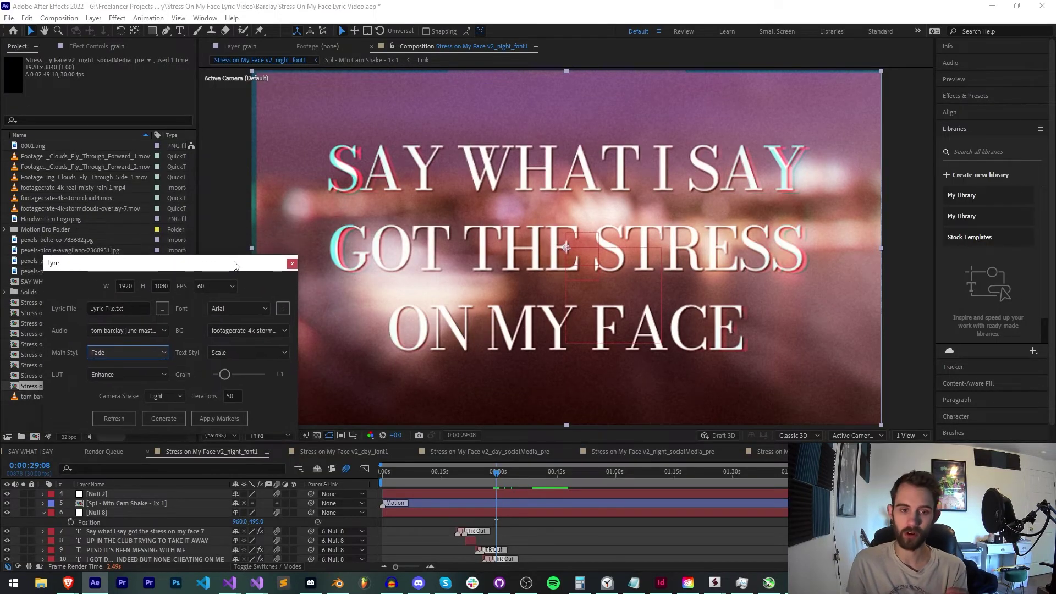
{"action": "left_click", "coordinate": [231, 456]}
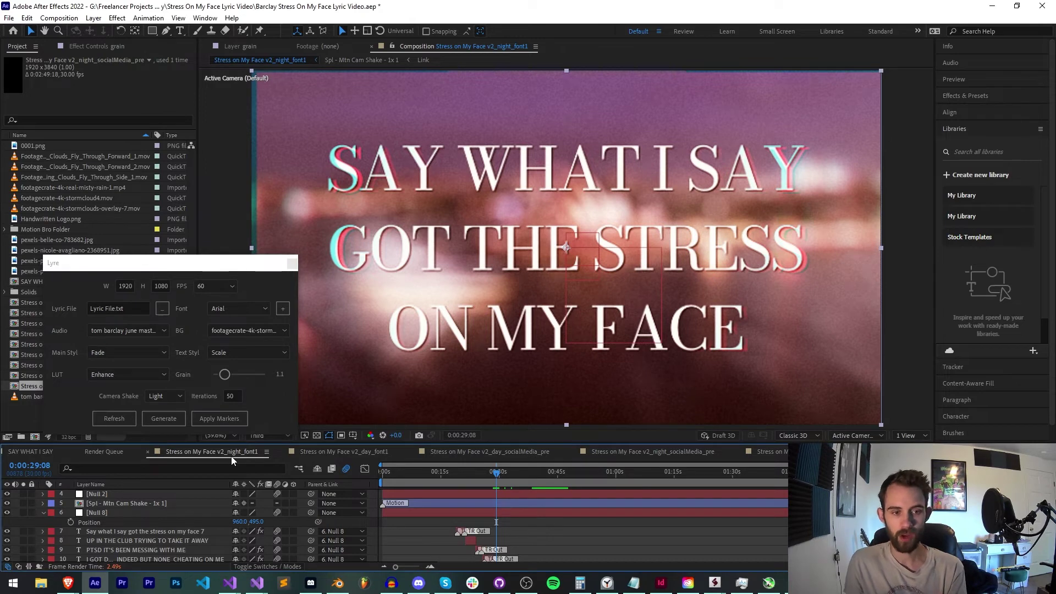
{"action": "left_click", "coordinate": [360, 456]}
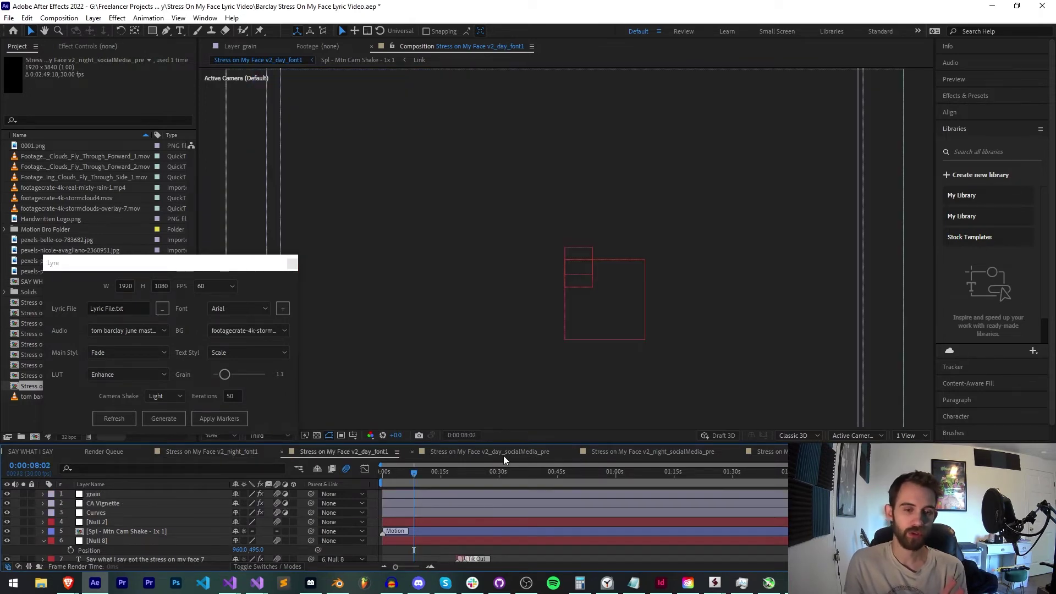
{"action": "left_click", "coordinate": [439, 473]}
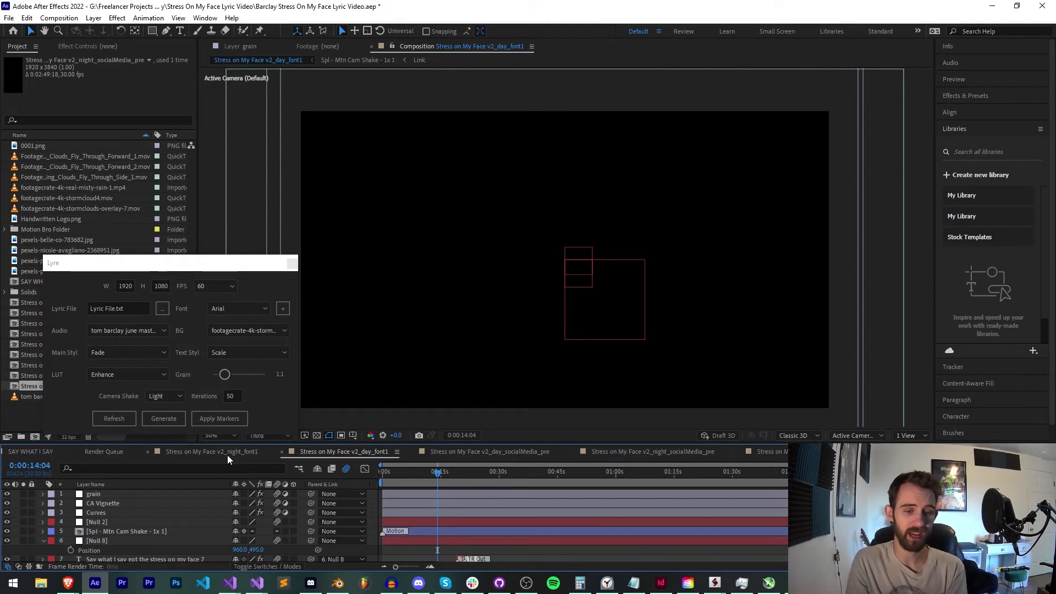
{"action": "left_click", "coordinate": [212, 451]}
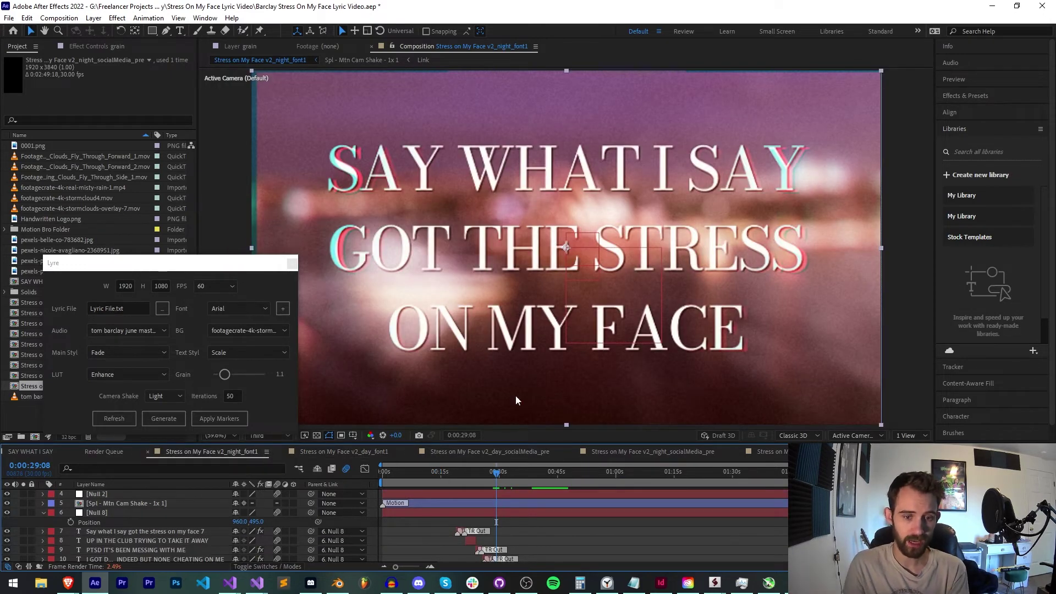
Temporarily solo the background photo layer in Stress on My Face v2_night_font1 to view it without effects or text.
{"action": "scroll", "coordinate": [32, 518], "scroll_direction": "down", "scroll_amount": 15}
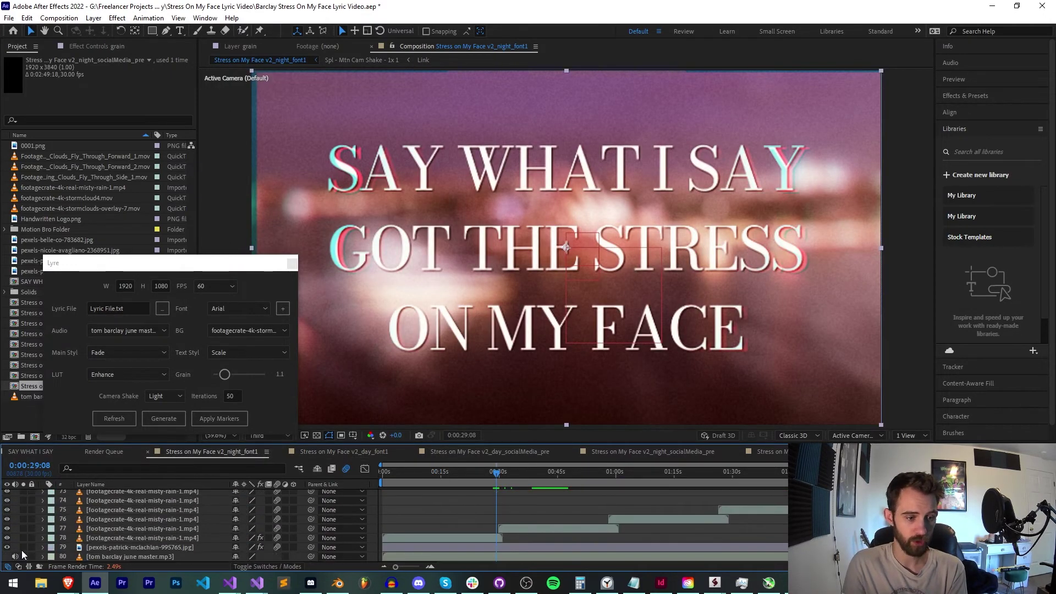
{"action": "left_click", "coordinate": [23, 548]}
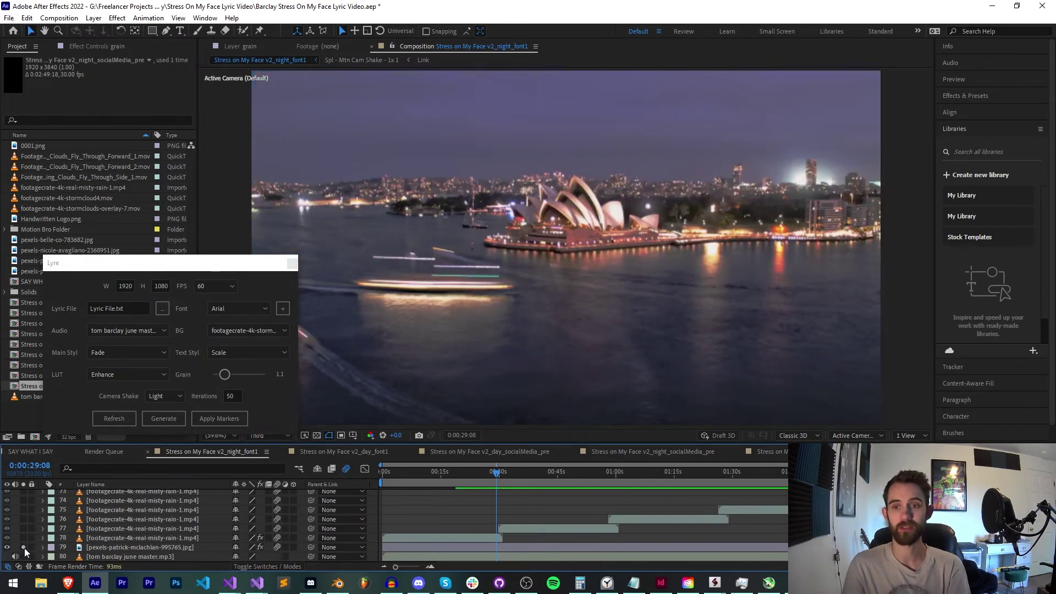
{"action": "left_click", "coordinate": [23, 547]}
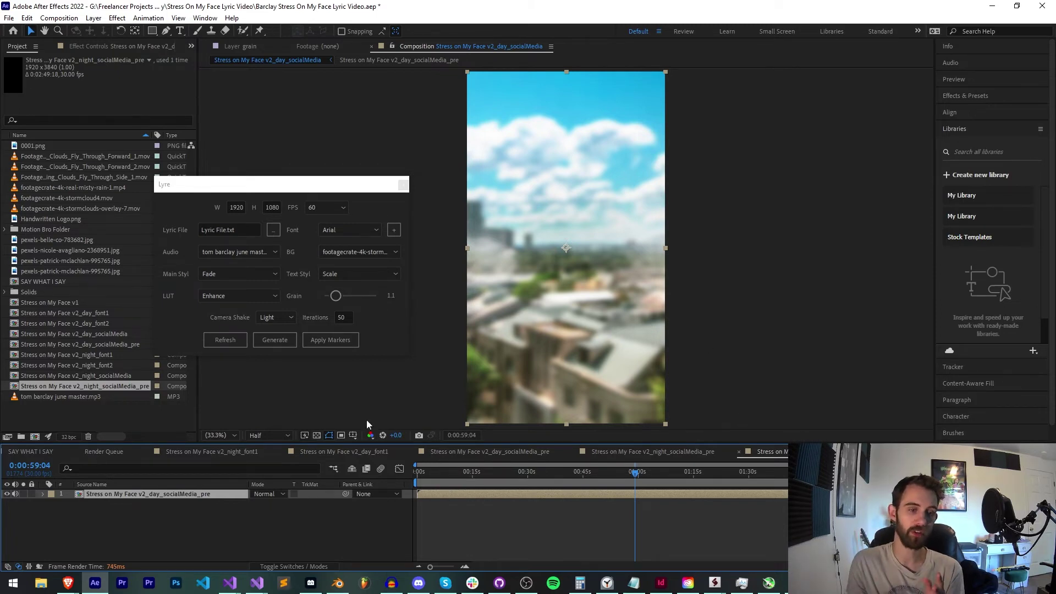
Open the nested Stress on My Face v2_day_socialMedia_pre composition and solo its pexels-belle-co-783682.jpg background layer.
{"action": "double_click", "coordinate": [133, 494]}
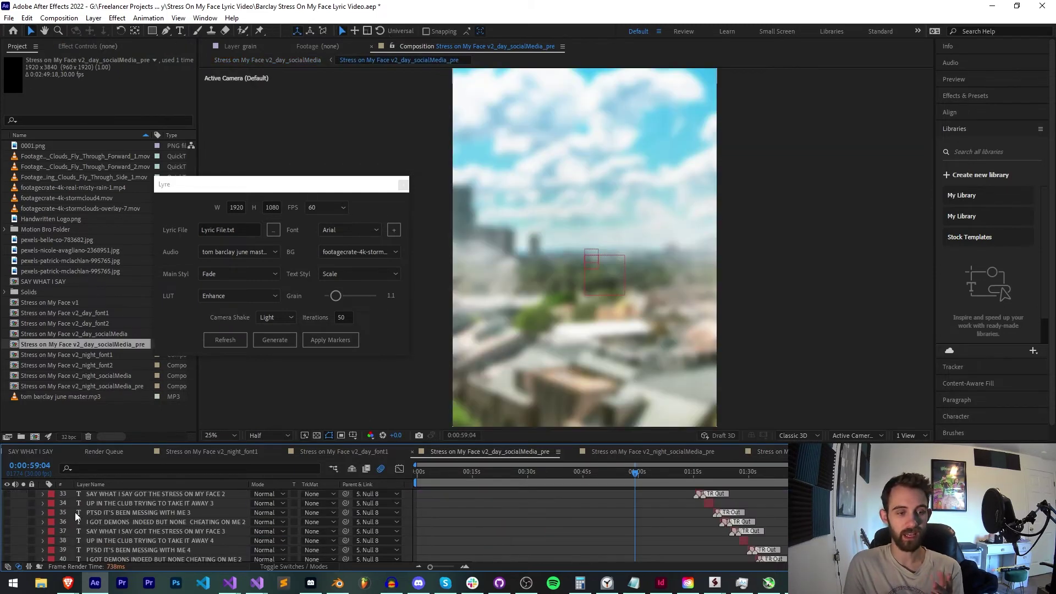
{"action": "left_click", "coordinate": [81, 548]}
{"action": "left_click", "coordinate": [23, 547]}
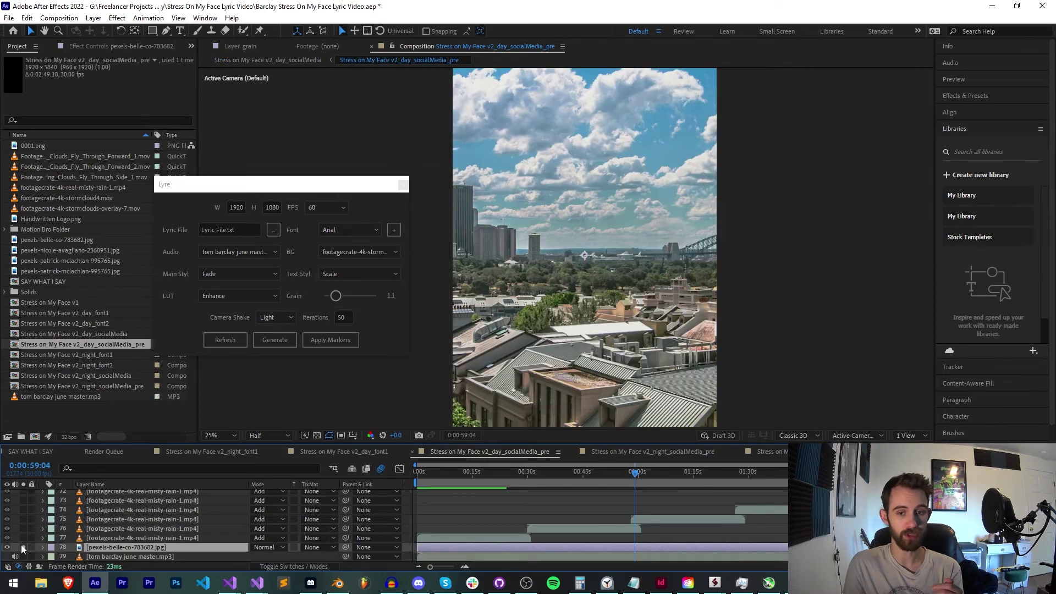
Unsolo the pexels-belle-co-783682.jpg layer and compare the vertical day composition with Stress on My Face v2_night_font1.
{"action": "left_click", "coordinate": [23, 547]}
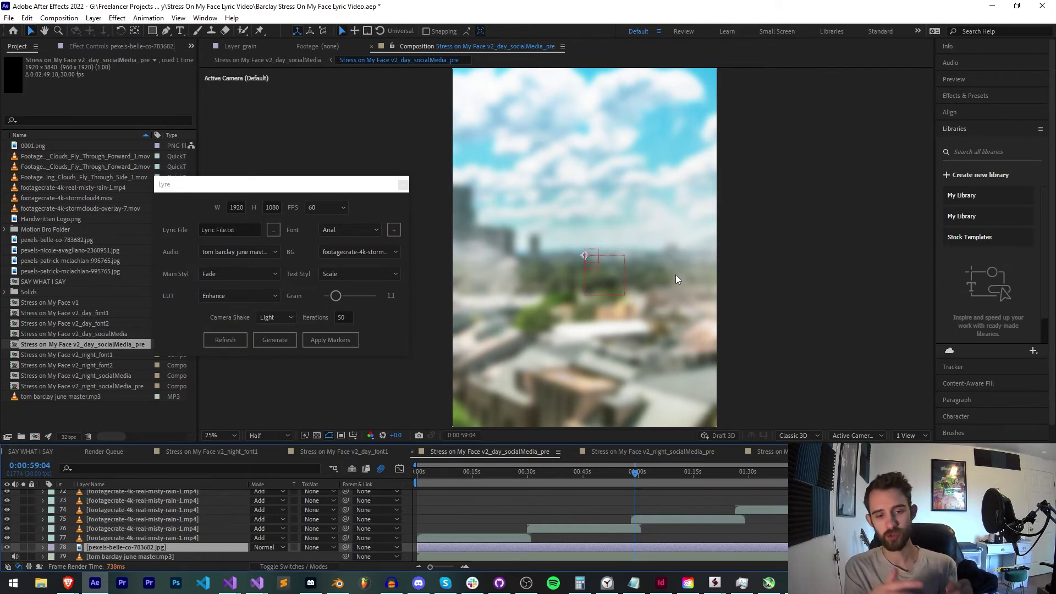
{"action": "left_click", "coordinate": [212, 452]}
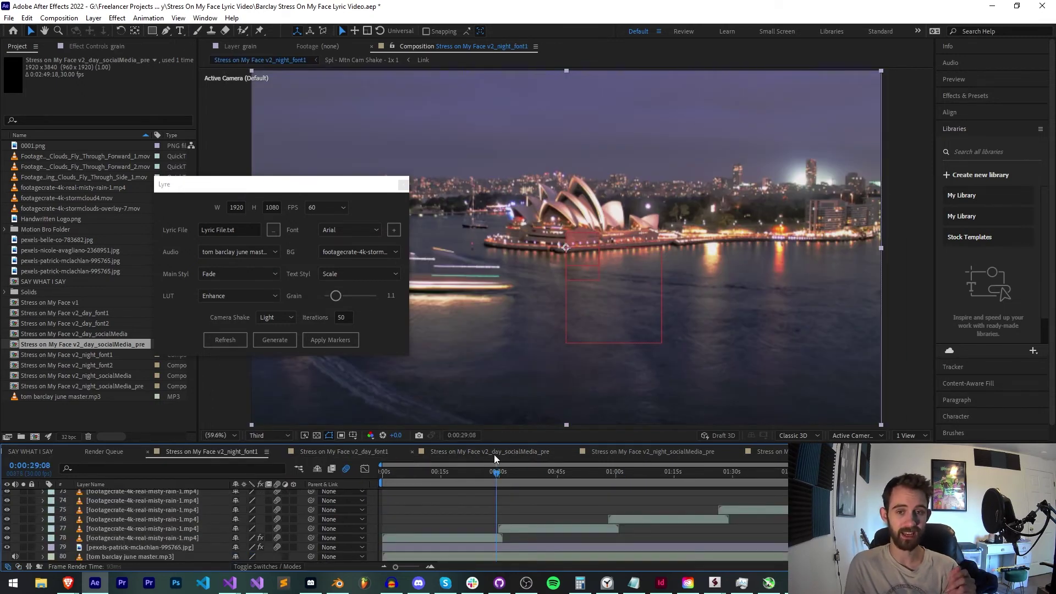
{"action": "left_click", "coordinate": [494, 454]}
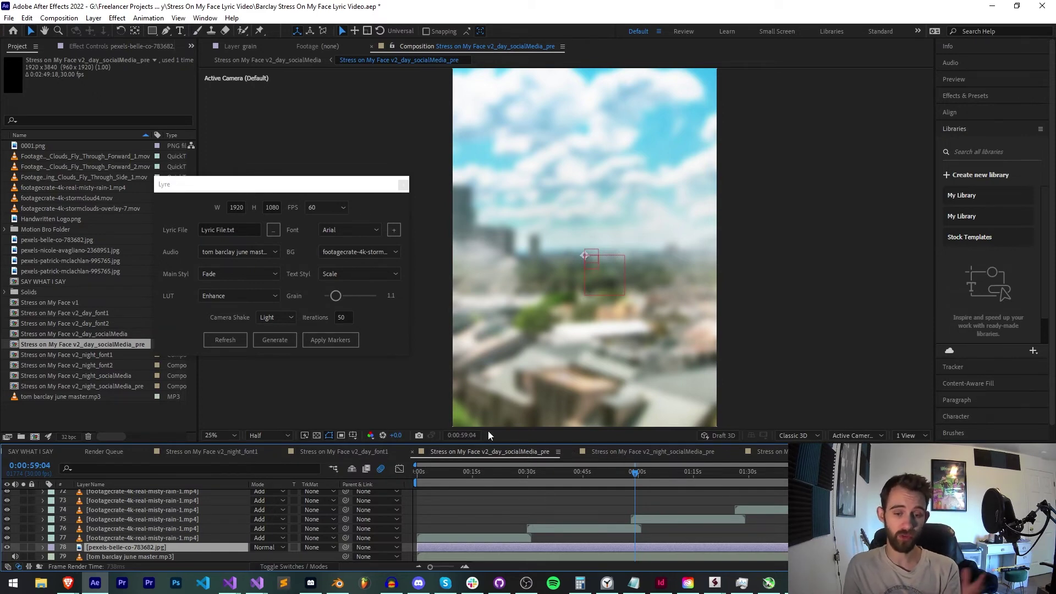
View the whole vertical frame of Stress on My Face v2_day_socialMedia_pre at different times, ending at 0:01:15:21.
{"action": "scroll", "coordinate": [619, 388], "scroll_direction": "down", "scroll_amount": 1}
{"action": "scroll", "coordinate": [609, 394], "scroll_direction": "up", "scroll_amount": 1}
{"action": "scroll", "coordinate": [603, 401], "scroll_direction": "down", "scroll_amount": 1}
{"action": "left_click", "coordinate": [573, 472]}
{"action": "left_click_drag", "start_coordinate": [564, 470], "coordinate": [490, 467]}
{"action": "left_click", "coordinate": [696, 476]}
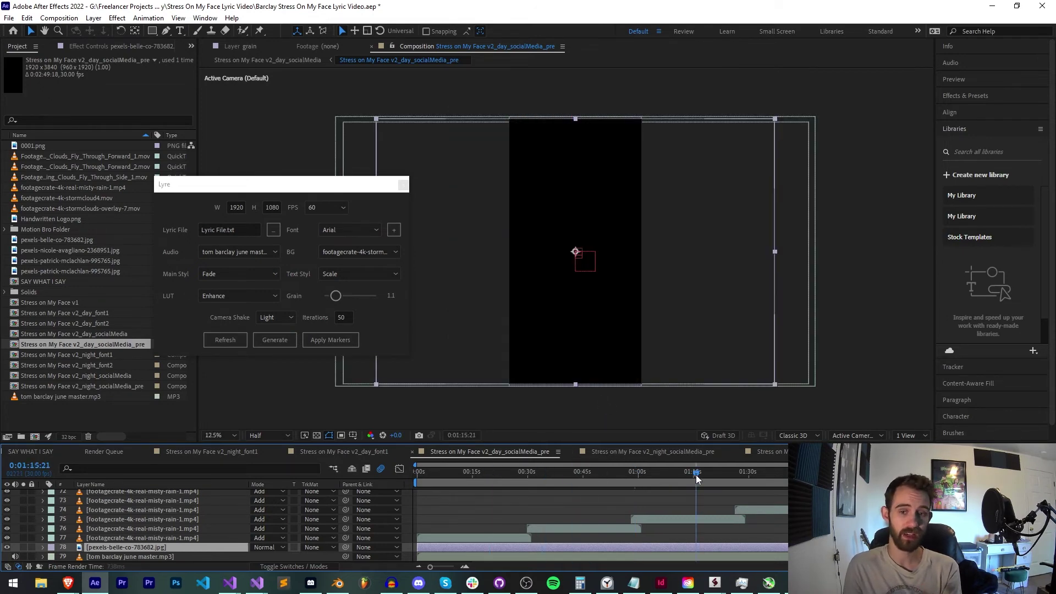
{"action": "left_click", "coordinate": [602, 453]}
{"action": "left_click", "coordinate": [494, 451]}
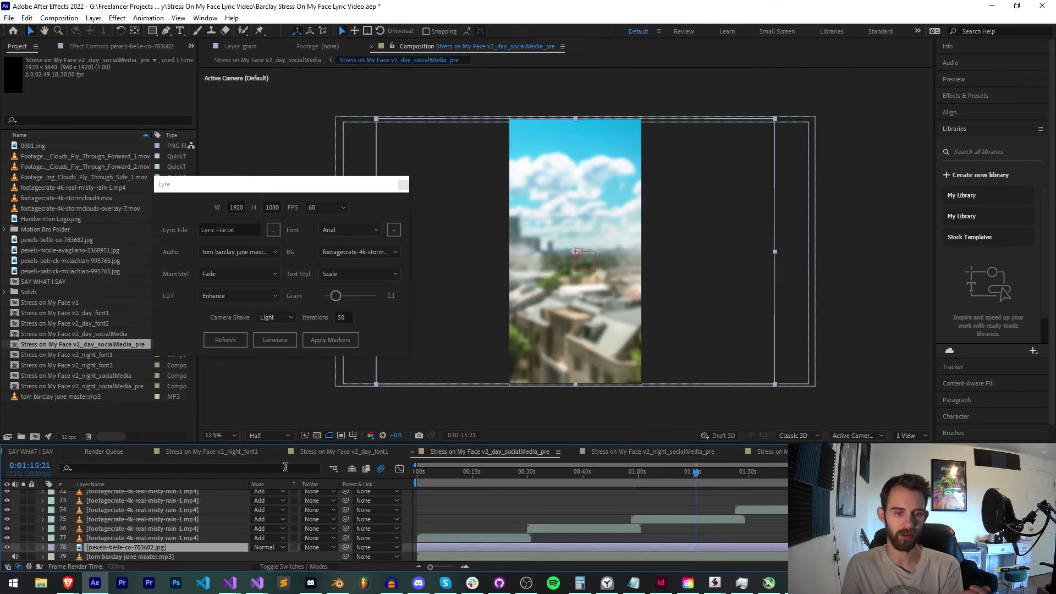
Return to Stress on My Face v2_night_font1, look through its lyric and overlay layers, and view the frame at 0:00:24:06.
{"action": "left_click", "coordinate": [246, 452]}
{"action": "left_click_drag", "start_coordinate": [344, 184], "coordinate": [383, 283]}
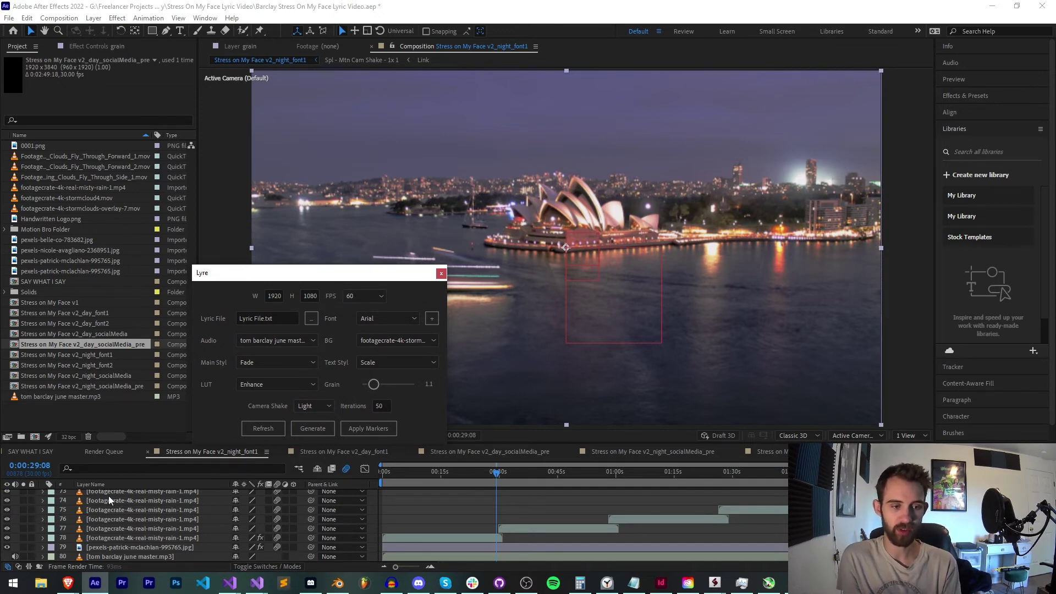
{"action": "scroll", "coordinate": [91, 521], "scroll_direction": "up", "scroll_amount": 15}
{"action": "scroll", "coordinate": [90, 522], "scroll_direction": "down", "scroll_amount": 15}
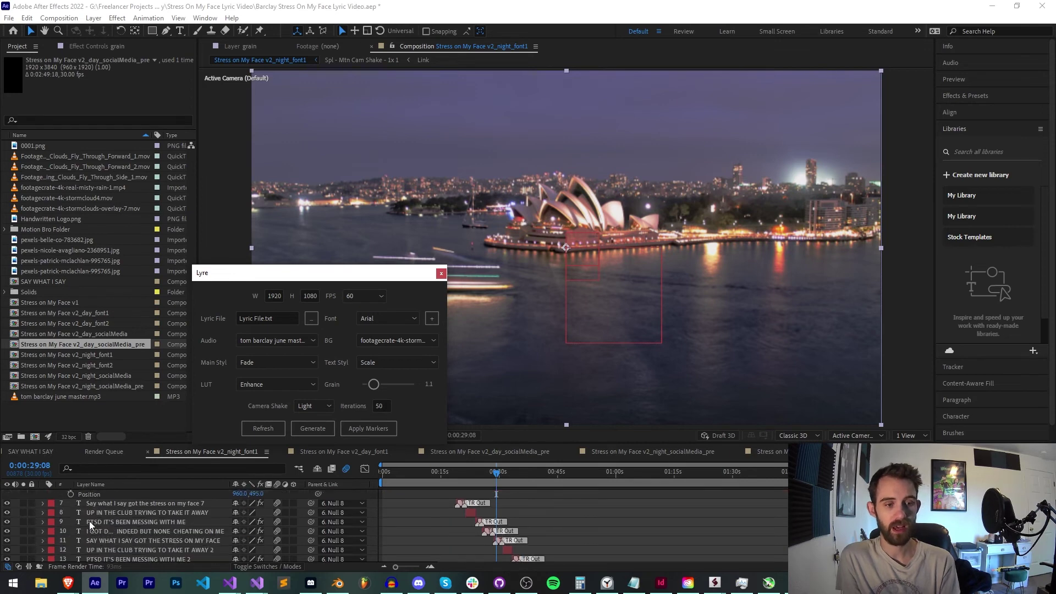
{"action": "scroll", "coordinate": [88, 520], "scroll_direction": "down", "scroll_amount": 3}
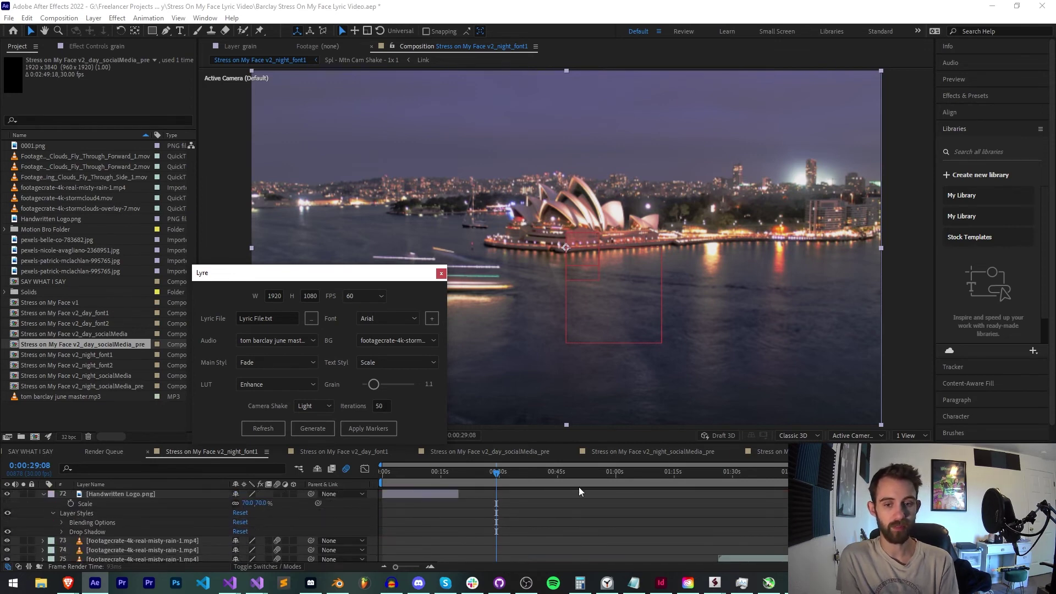
{"action": "left_click", "coordinate": [559, 474]}
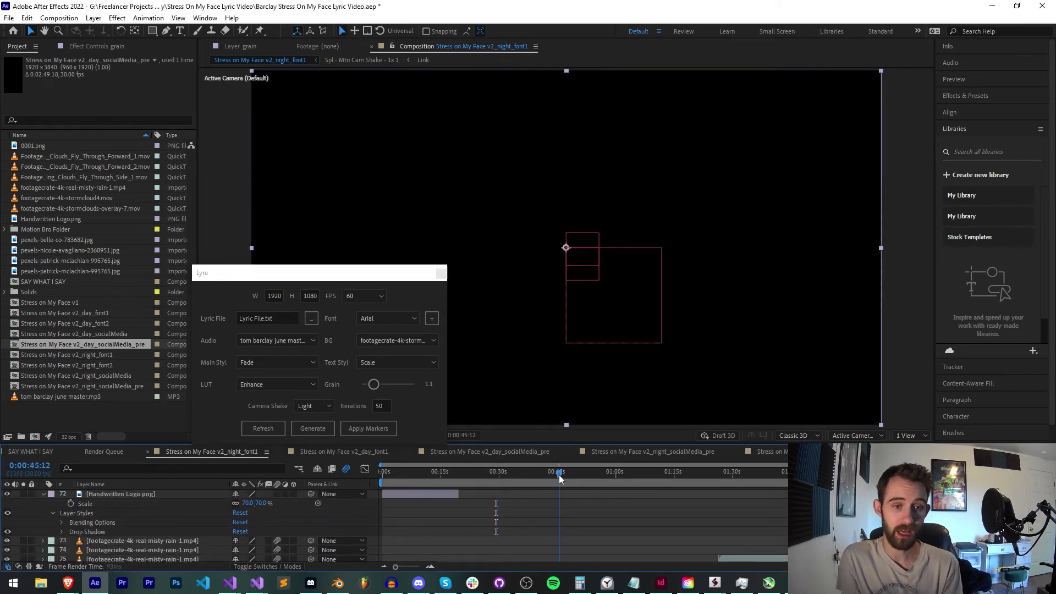
{"action": "left_click", "coordinate": [477, 477]}
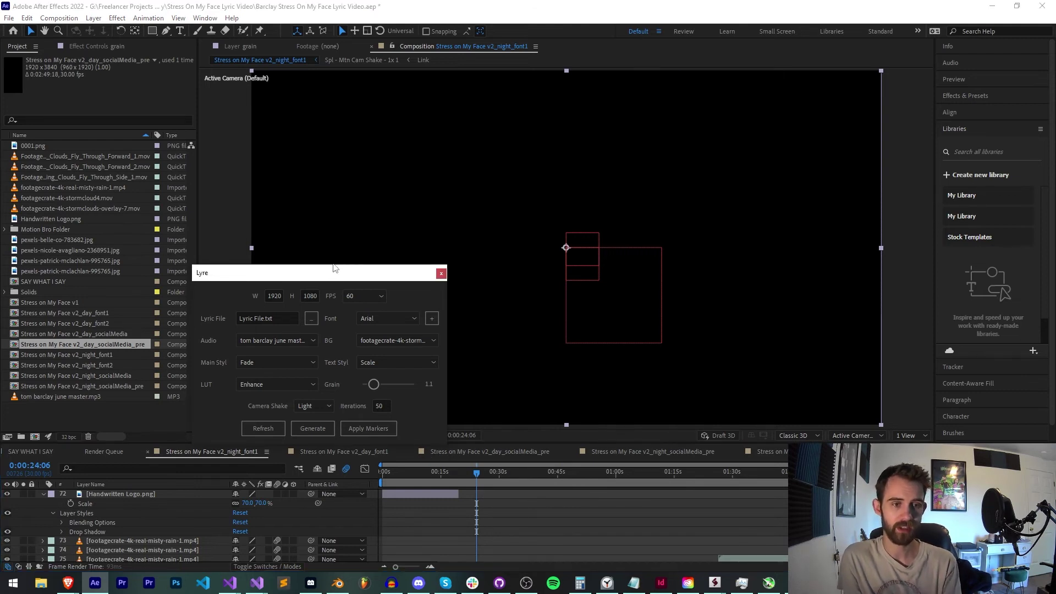
{"action": "left_click", "coordinate": [312, 285]}
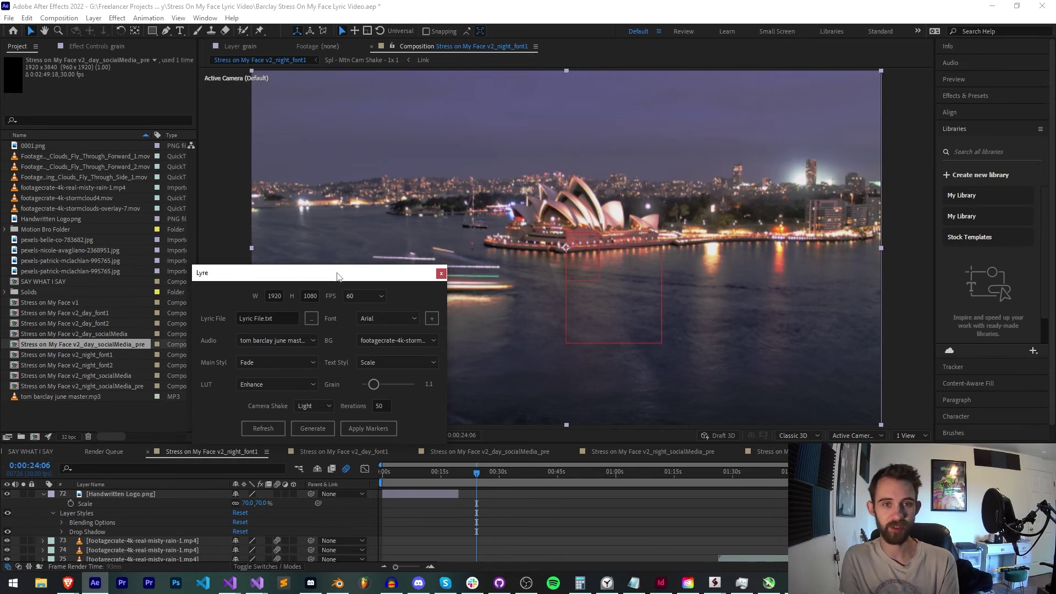
{"action": "left_click_drag", "start_coordinate": [338, 275], "coordinate": [346, 270]}
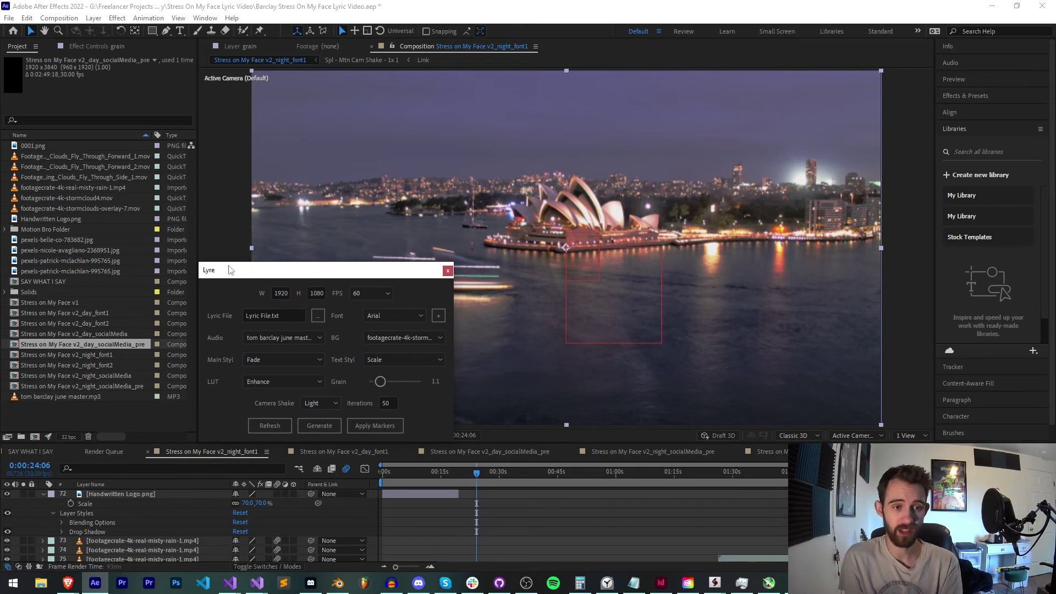
{"action": "left_click_drag", "start_coordinate": [230, 270], "coordinate": [230, 270]}
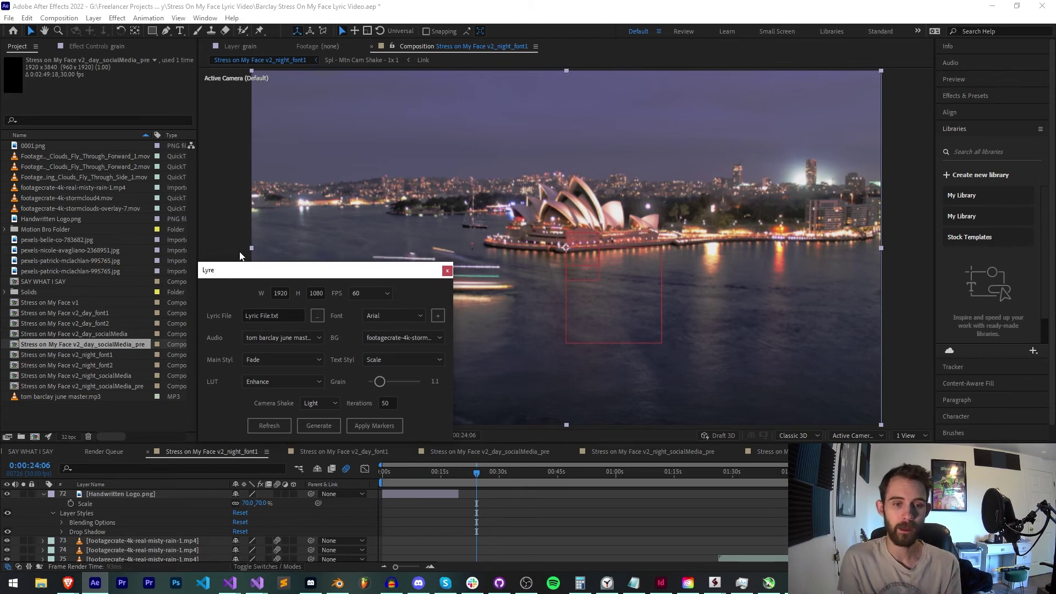
{"action": "left_click_drag", "start_coordinate": [360, 277], "coordinate": [365, 266]}
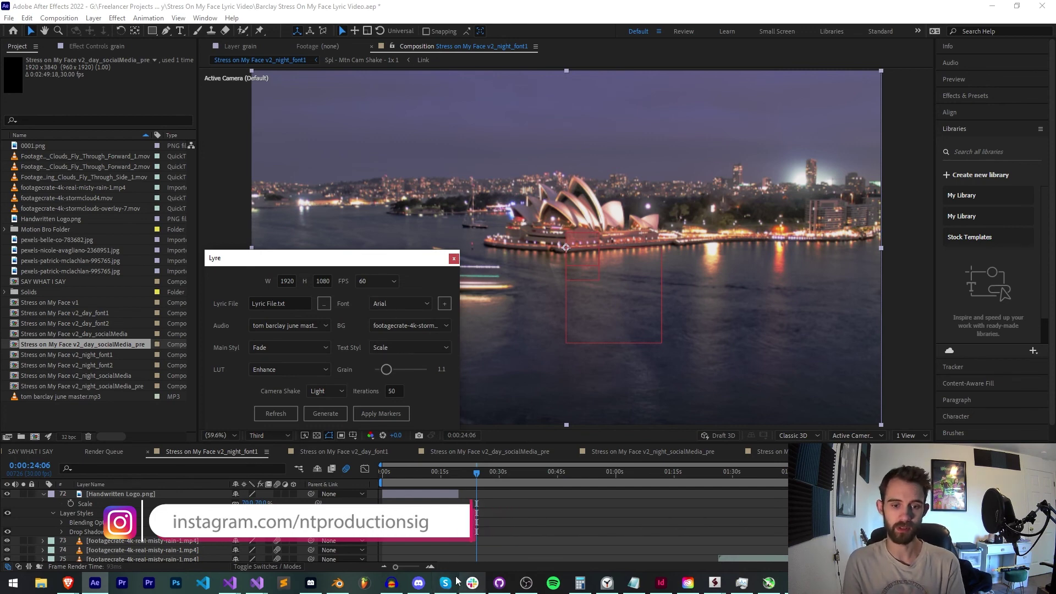
Switch to Discord to show the scripting channel, and switch to the browser to view the NT Productions YouTube membership offer.
{"action": "left_click", "coordinate": [419, 583]}
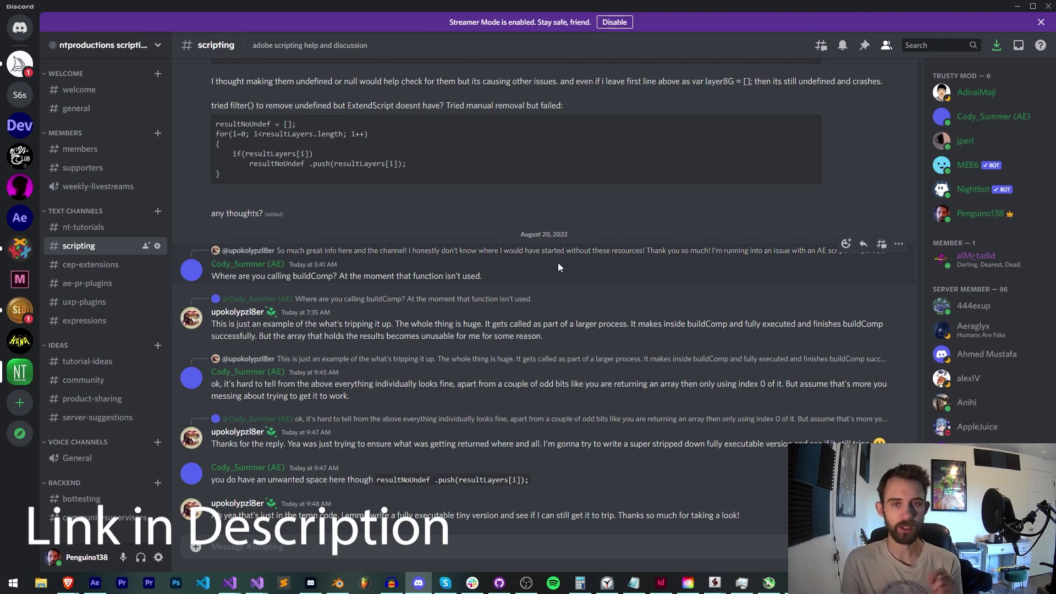
{"action": "left_click", "coordinate": [68, 583]}
{"action": "scroll", "coordinate": [421, 293], "scroll_direction": "up", "scroll_amount": 2}
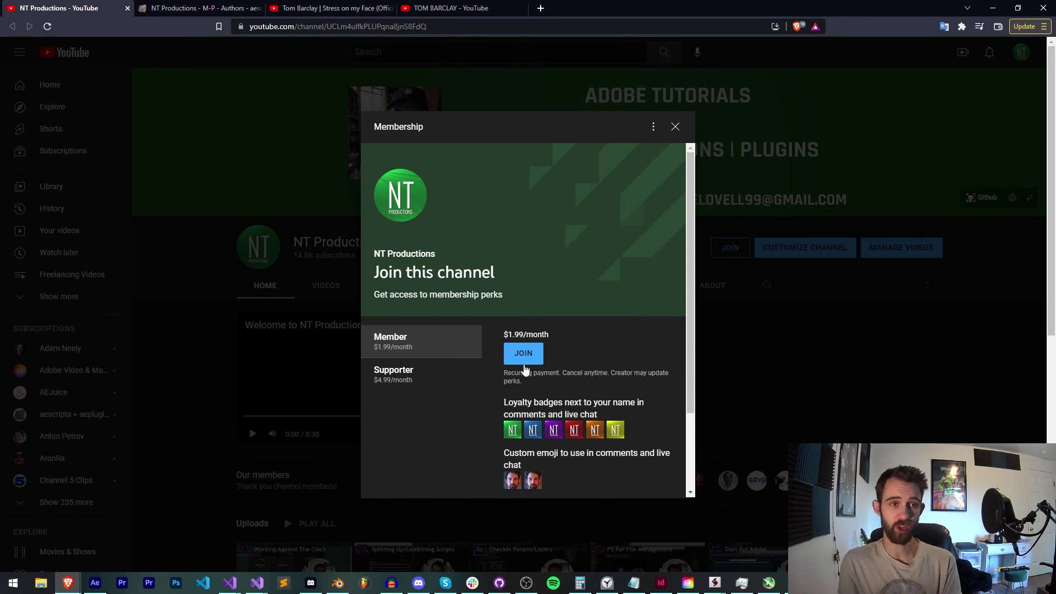
View the NT Productions author page on aescripts and return to the Stress on my Face official lyric video on YouTube.
{"action": "left_click", "coordinate": [136, 9]}
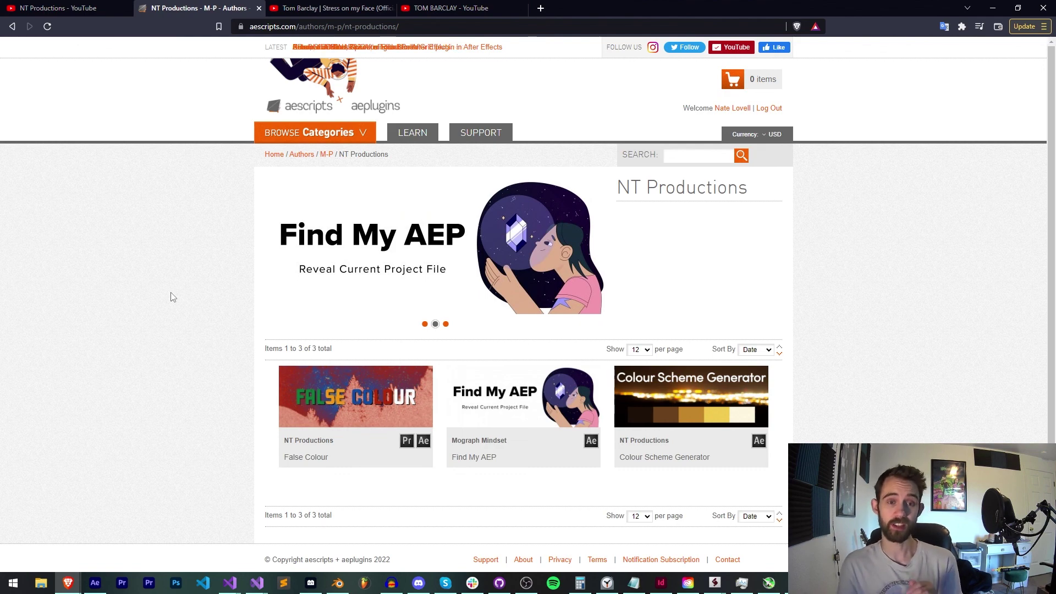
{"action": "left_click", "coordinate": [330, 8]}
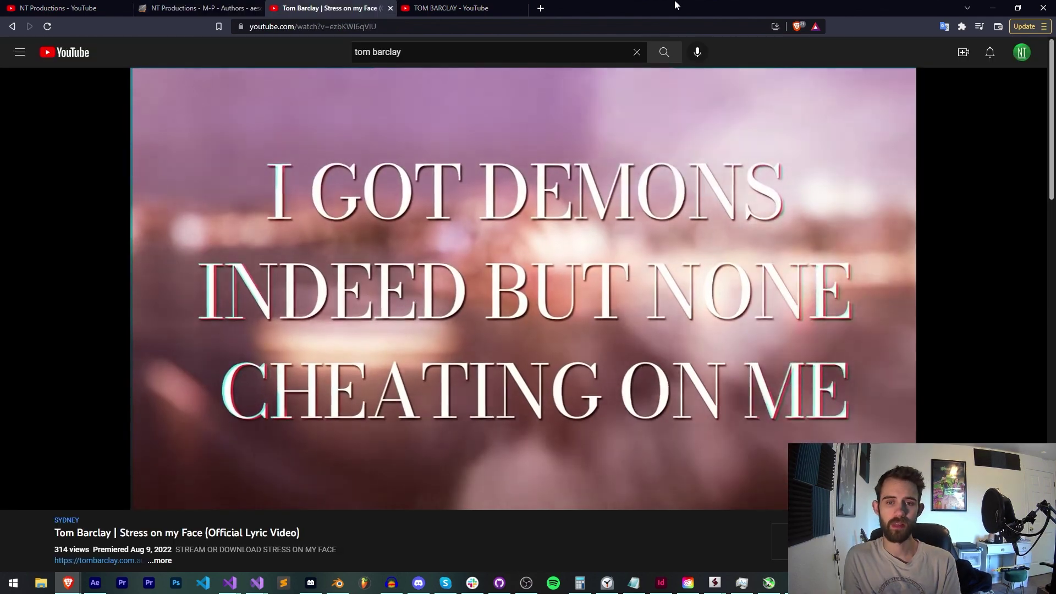